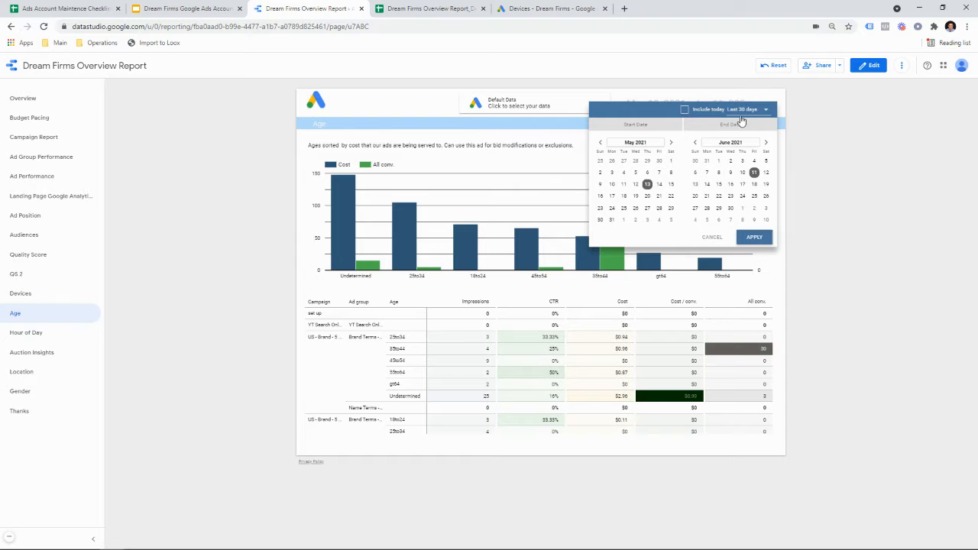
# Change the Age report's date range to the last 14 days and apply it
pyautogui.click(741, 110)
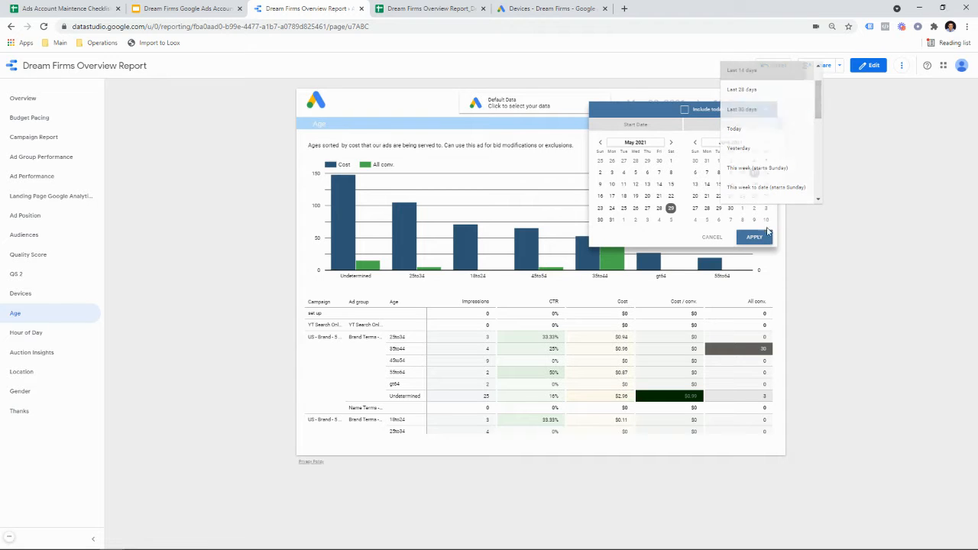
pyautogui.click(742, 70)
pyautogui.click(754, 237)
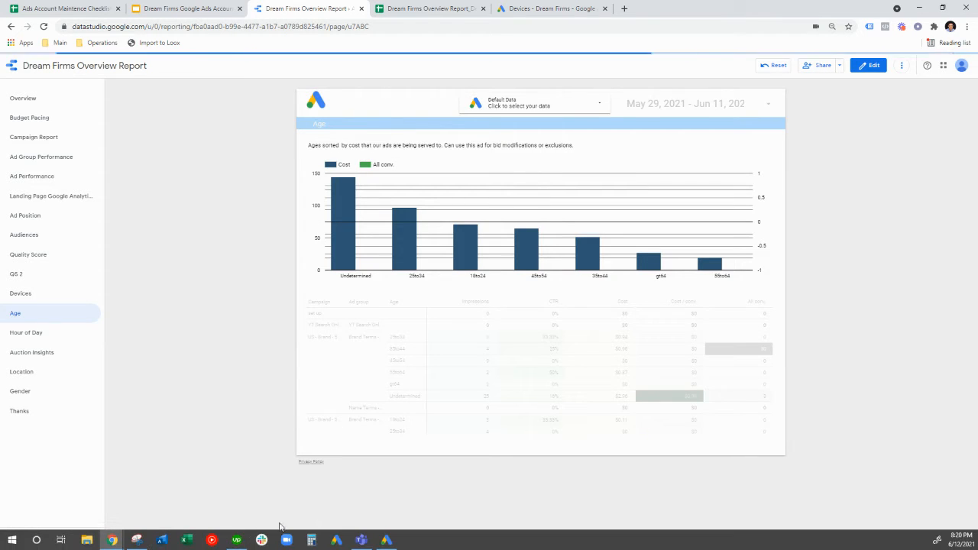
# Capture a new snip of the age cost and conversions chart with Snipping Tool and copy it
pyautogui.click(137, 542)
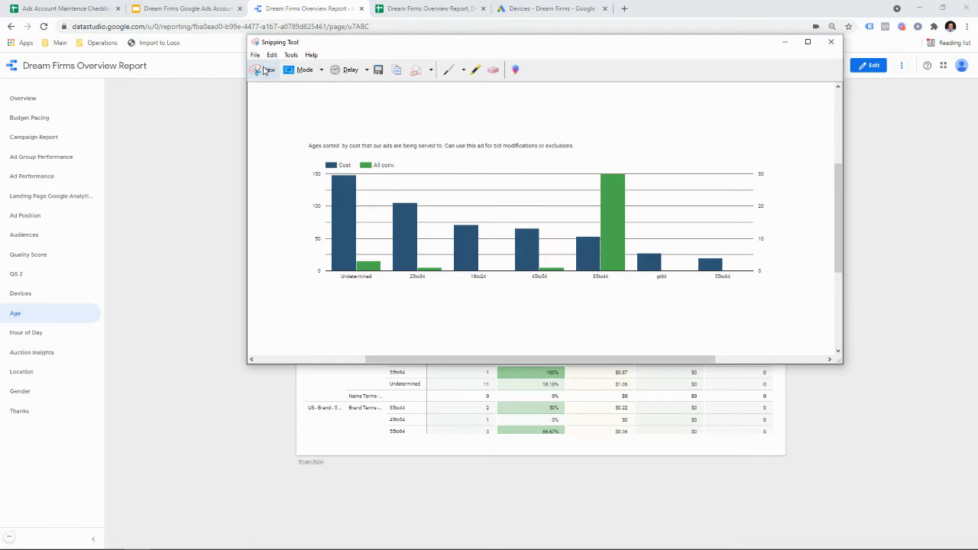
pyautogui.click(260, 69)
pyautogui.moveTo(311, 153); pyautogui.dragTo(775, 292)
pyautogui.rightClick(598, 258)
pyautogui.click(629, 276)
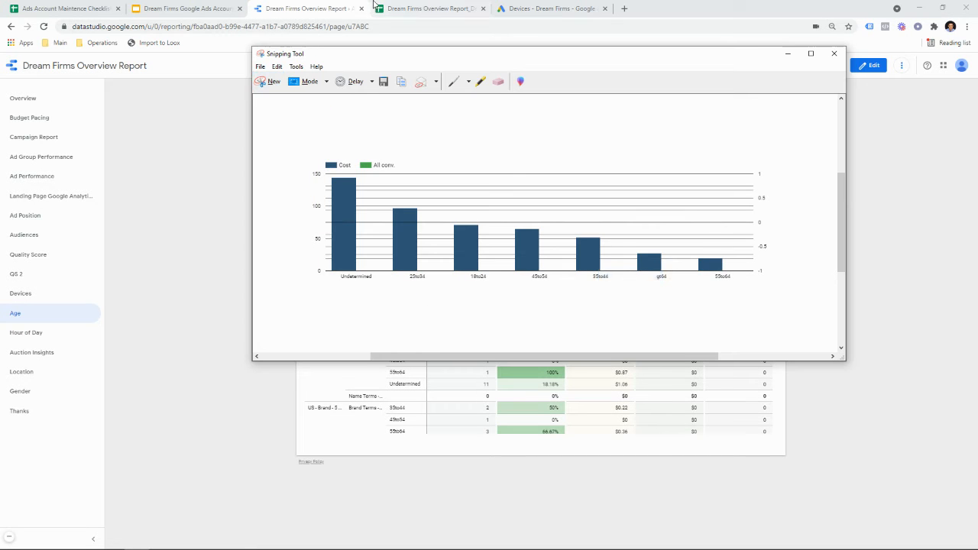
# Paste the copied chart onto the Age slide of the Google Ads account audit presentation
pyautogui.click(184, 8)
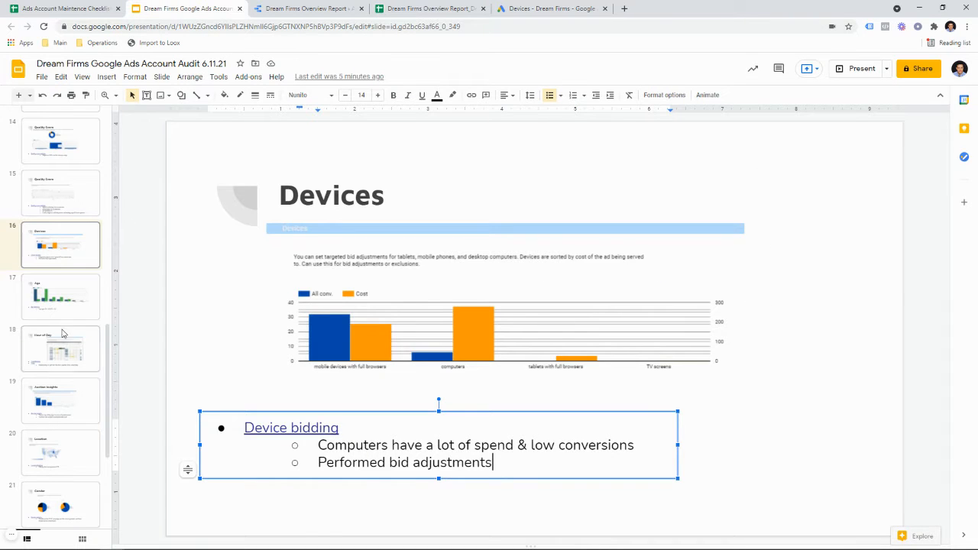
pyautogui.click(60, 298)
pyautogui.hotkey('ctrl', 'v')
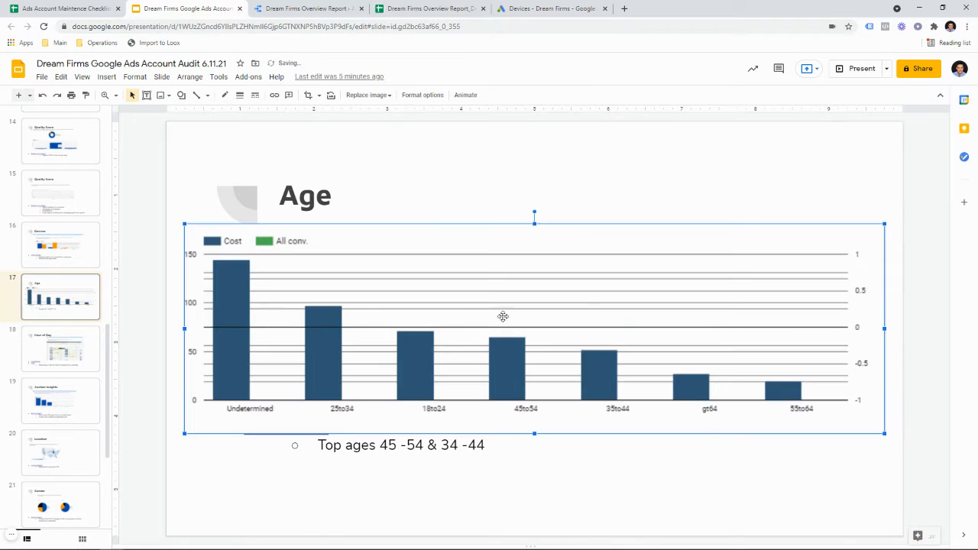
# Delete the old chart from the Age slide, then shrink the new one and place it between the title and the Age Analysis bullet
pyautogui.moveTo(583, 306); pyautogui.dragTo(573, 273)
pyautogui.click(560, 282)
pyautogui.press('Delete')
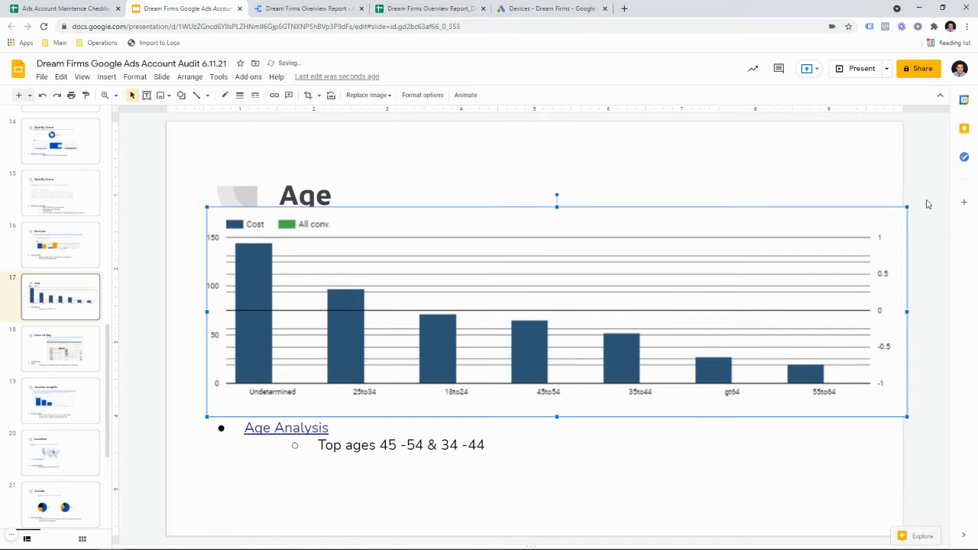
pyautogui.moveTo(907, 205); pyautogui.dragTo(646, 285)
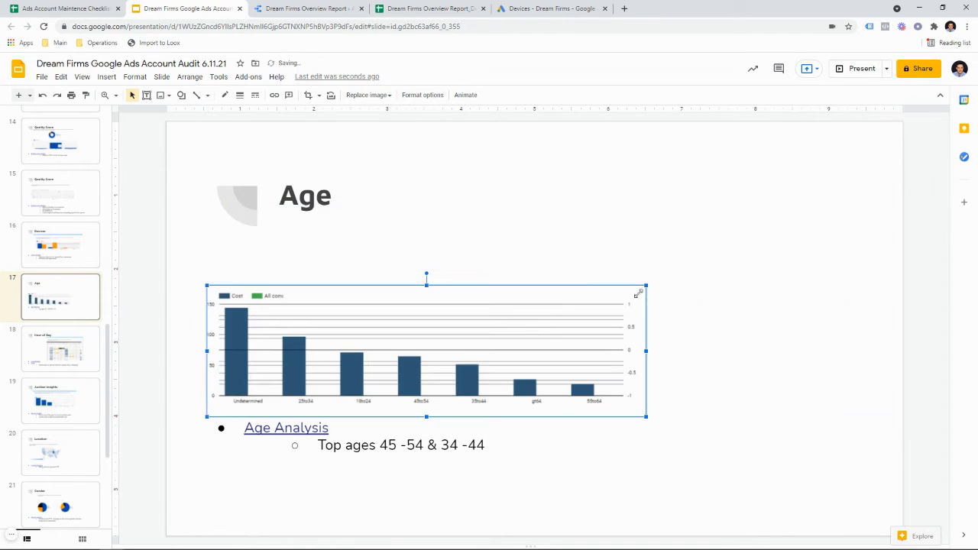
pyautogui.moveTo(550, 318); pyautogui.dragTo(593, 302)
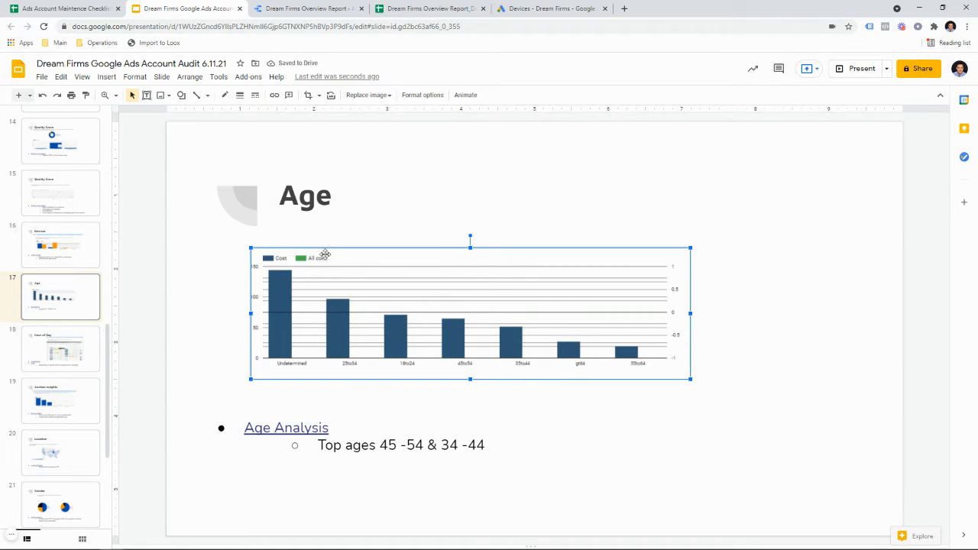
# Export the age breakdown table from the Dream Firms Overview Report to Google Sheets
pyautogui.click(306, 9)
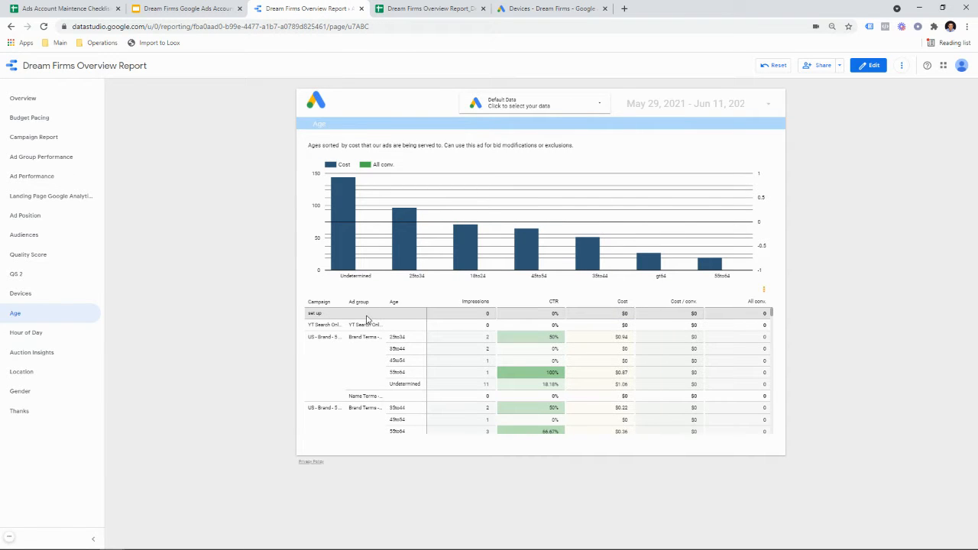
pyautogui.click(763, 291)
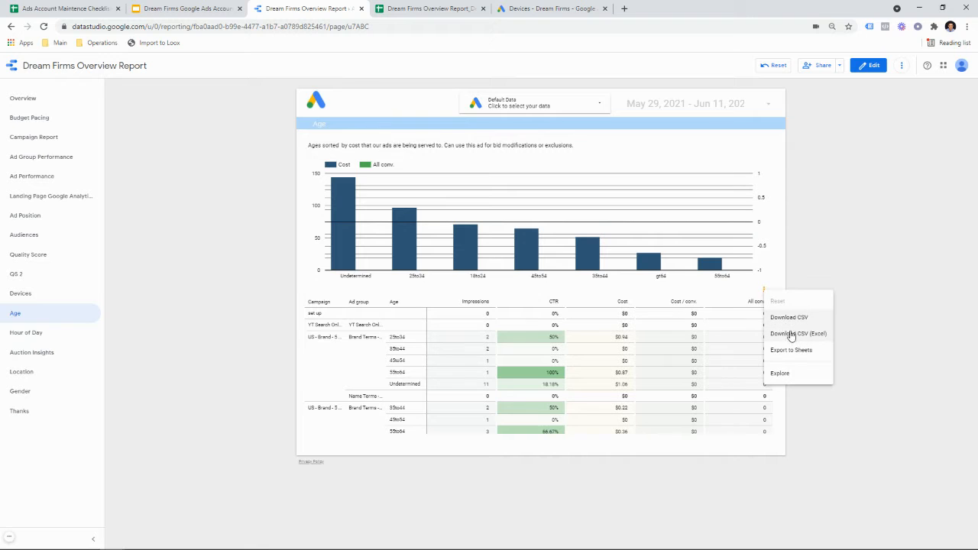
pyautogui.click(792, 350)
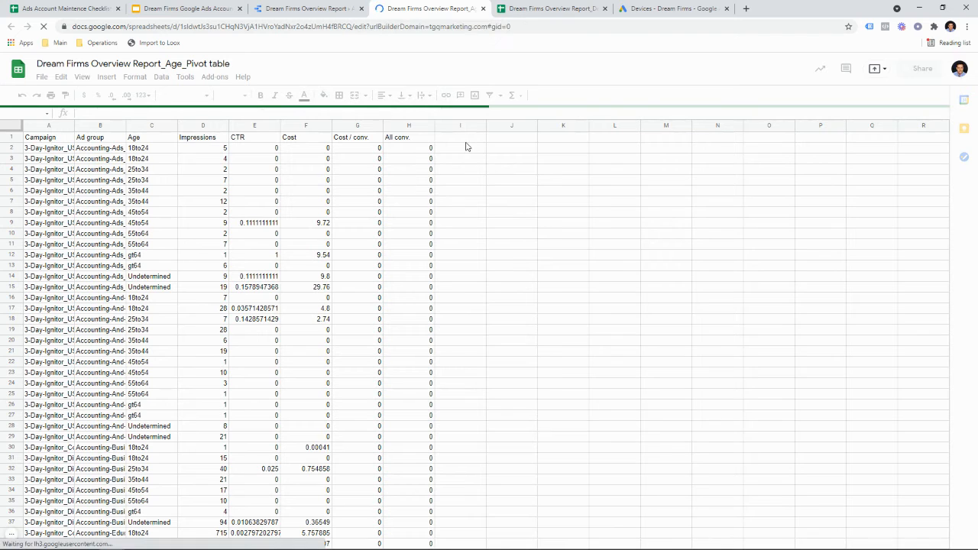
pyautogui.click(466, 144)
pyautogui.click(468, 138)
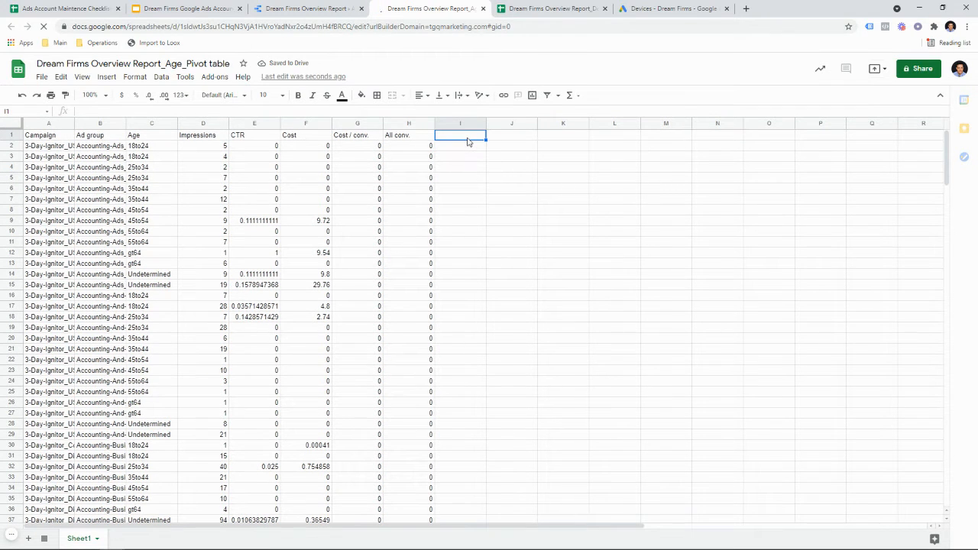
pyautogui.hotkey('ctrl', 'v')
pyautogui.hotkey('ctrl', 'z')
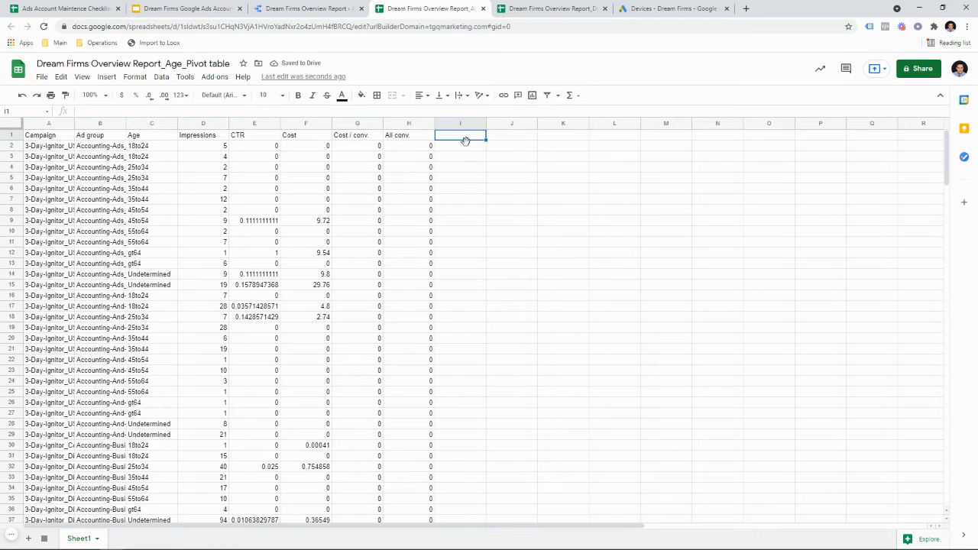
# Open the Basic Age Report TEMPLATE linked from the Age Bidding task in the Ads Account Maintence Checklist
pyautogui.click(83, 10)
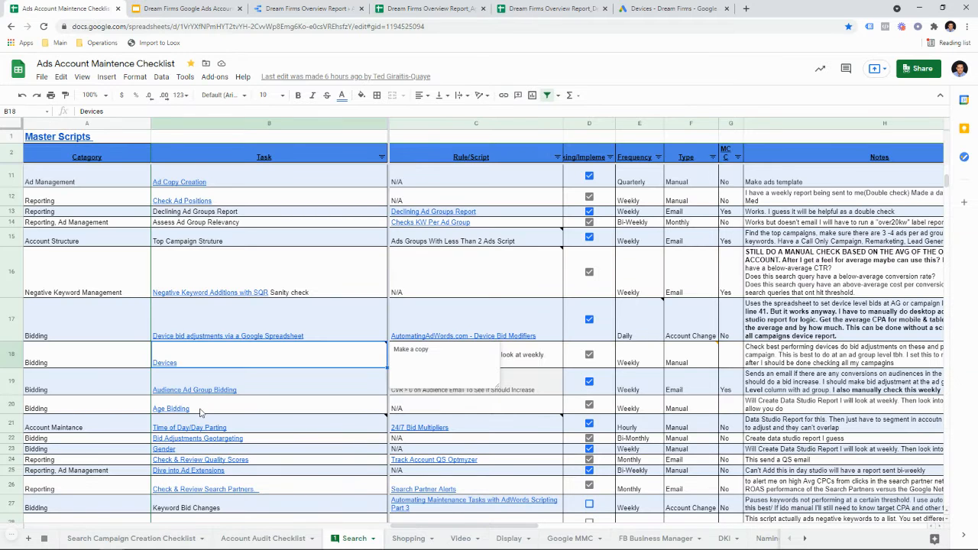
pyautogui.click(200, 413)
pyautogui.click(200, 429)
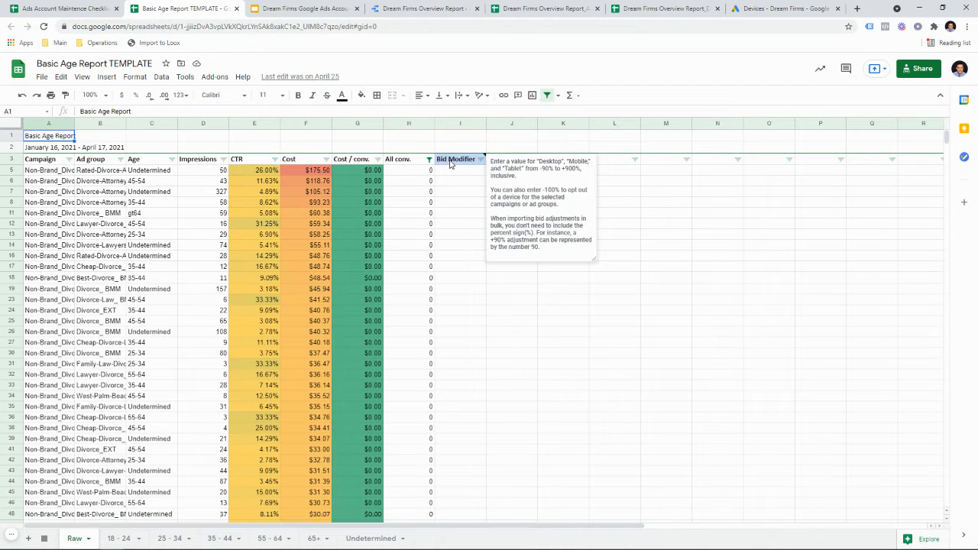
# Add a "Level" header in cell J3, beside the Bid Modifier column of the template
pyautogui.click(539, 148)
pyautogui.click(521, 160)
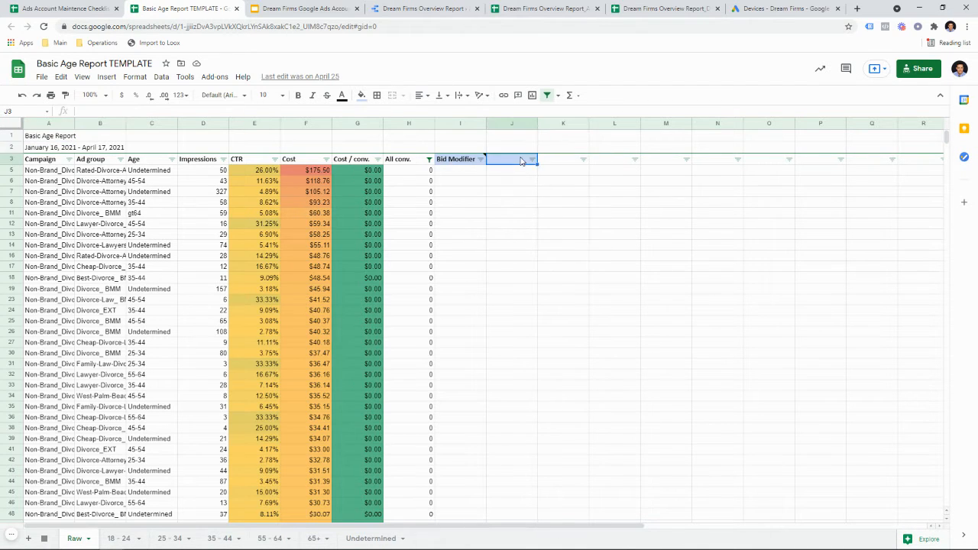
pyautogui.write('Level')
pyautogui.click(500, 191)
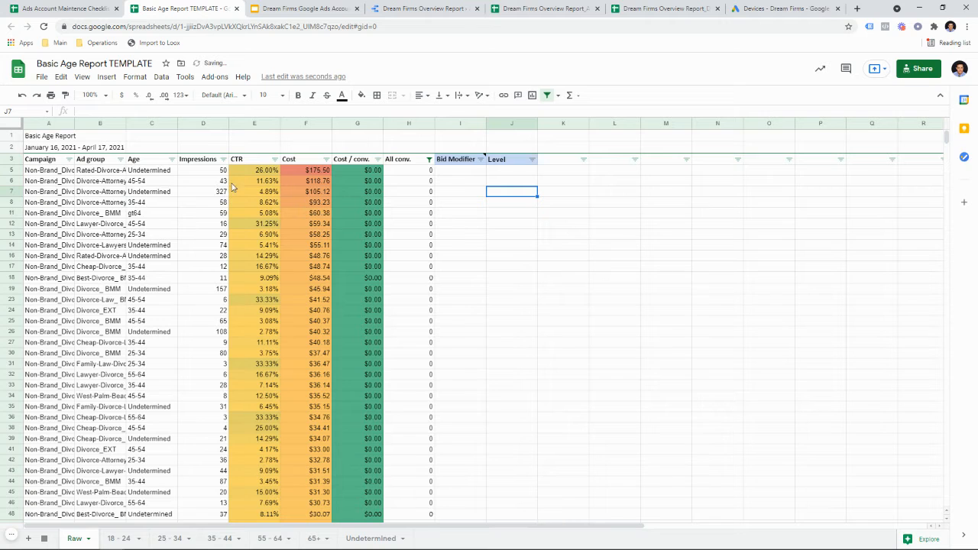
# Check the exact name of the bid column for the ad group's ages in Google Ads Editor, then return to the template
pyautogui.moveTo(237, 548)
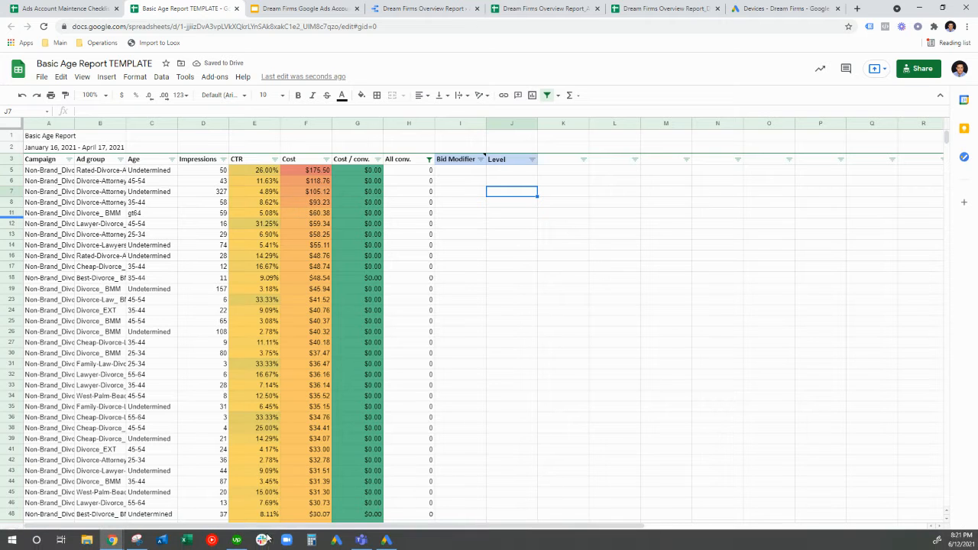
pyautogui.click(385, 541)
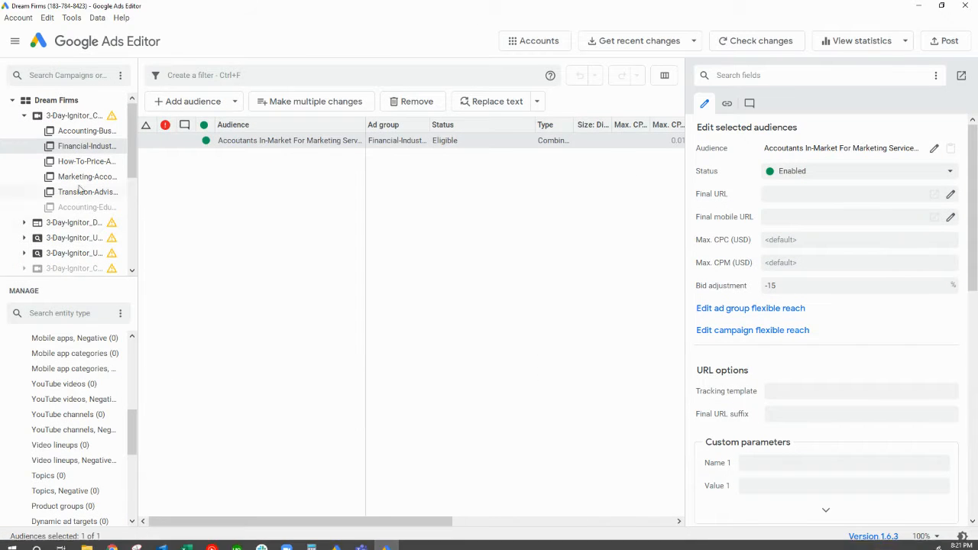
pyautogui.scroll(-4, 76, 462)
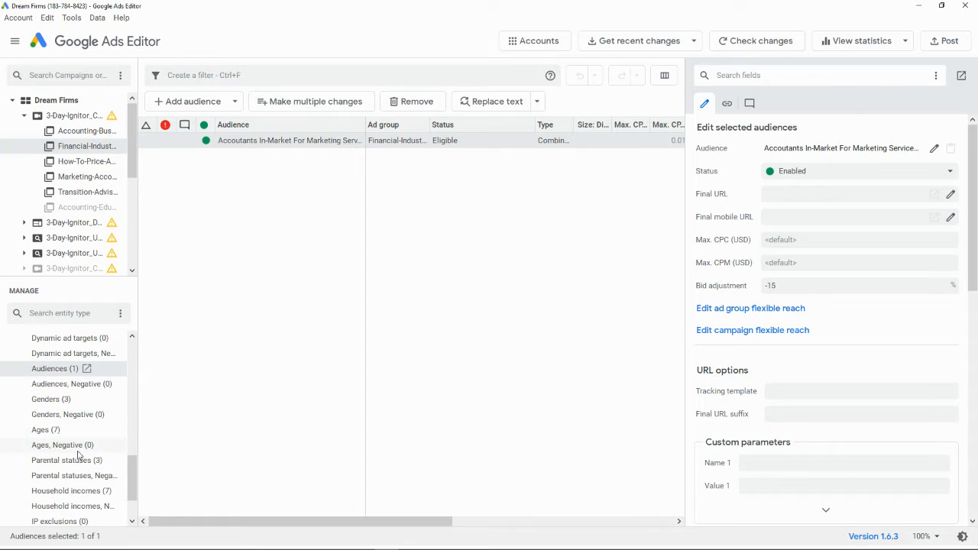
pyautogui.click(84, 428)
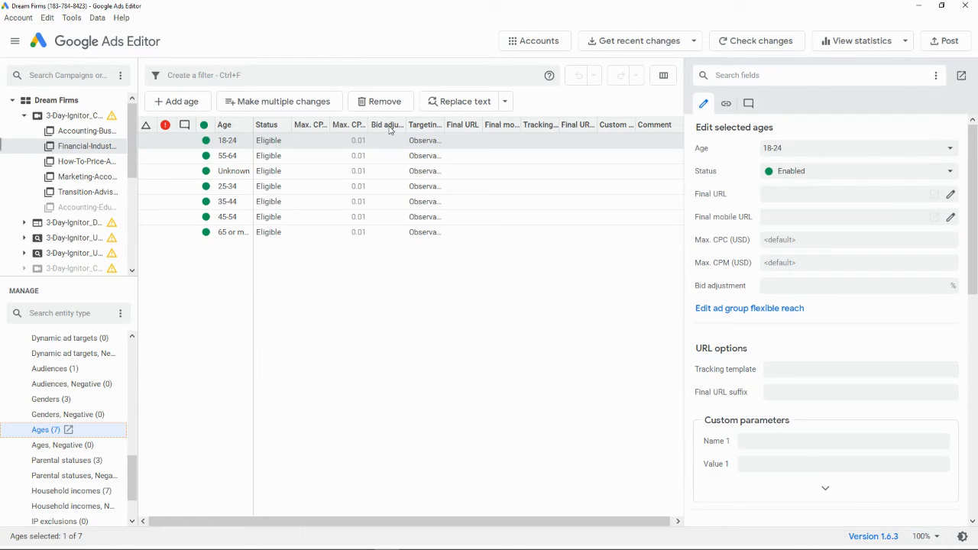
pyautogui.moveTo(405, 129); pyautogui.dragTo(460, 138)
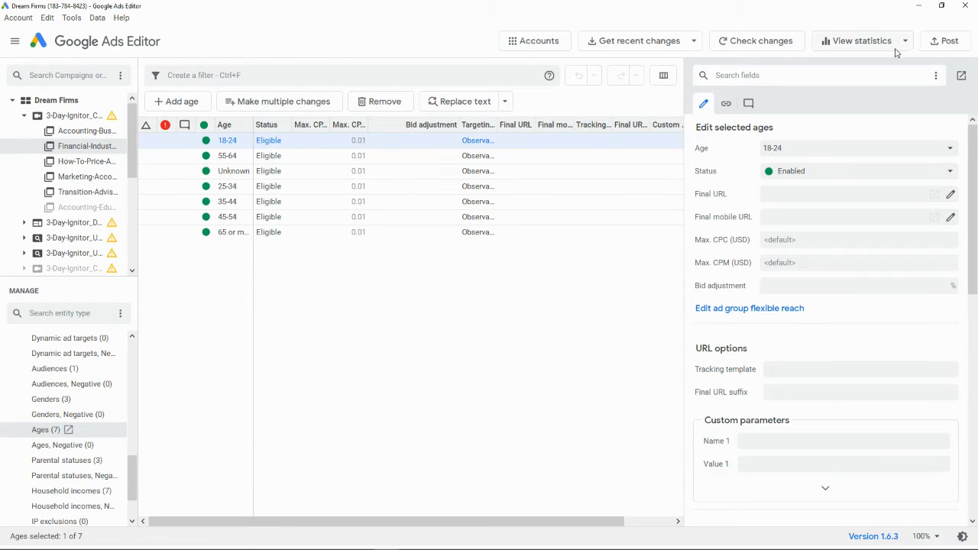
pyautogui.click(918, 8)
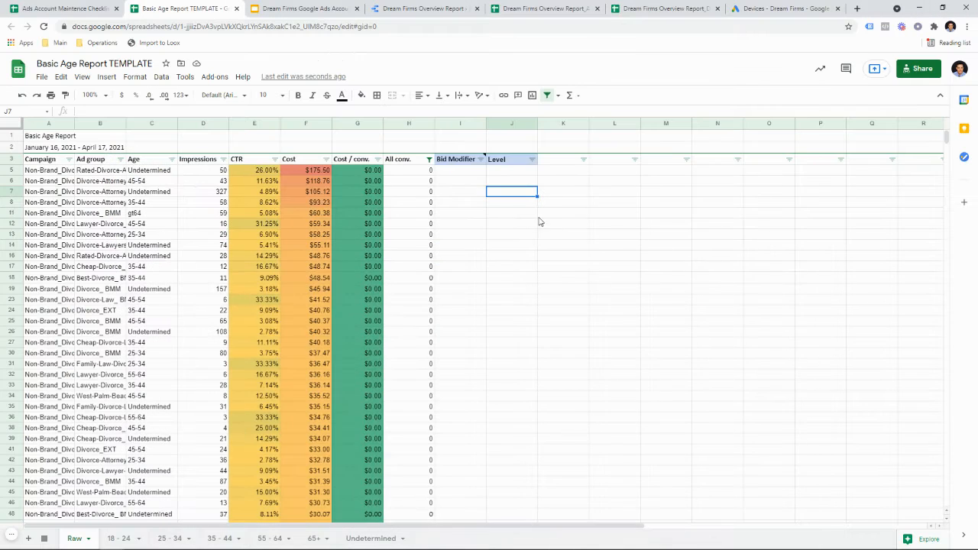
# Rename the Bid Modifier header to "Bid adjustment" and enter "Ad group" in J5 under Level
pyautogui.click(470, 161)
pyautogui.write('Bid adju')
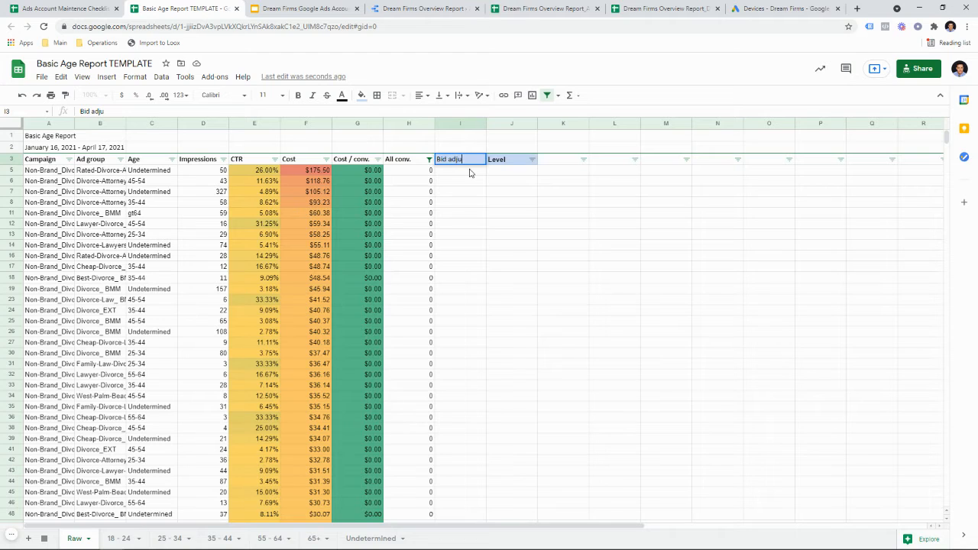
pyautogui.click(511, 174)
pyautogui.write('Ad g')
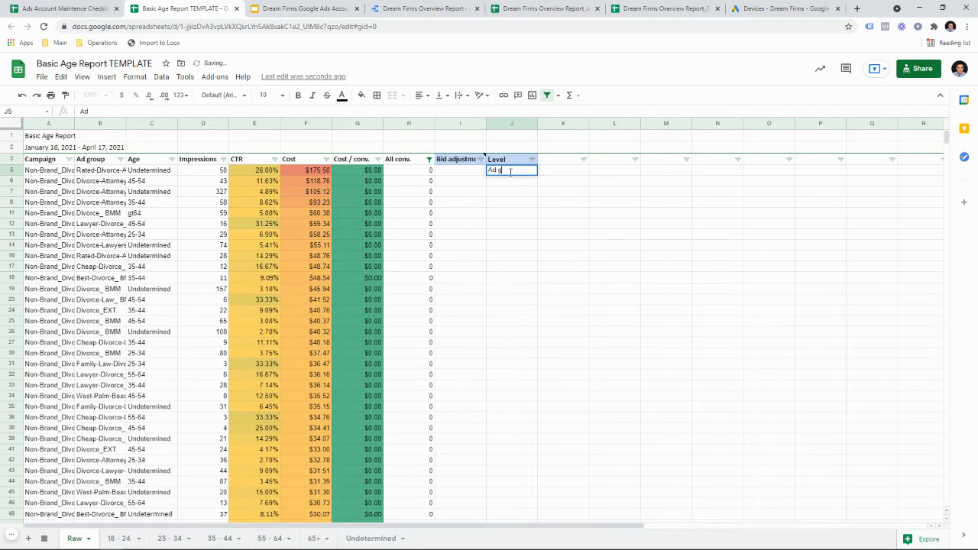
pyautogui.write('roup')
pyautogui.click(511, 192)
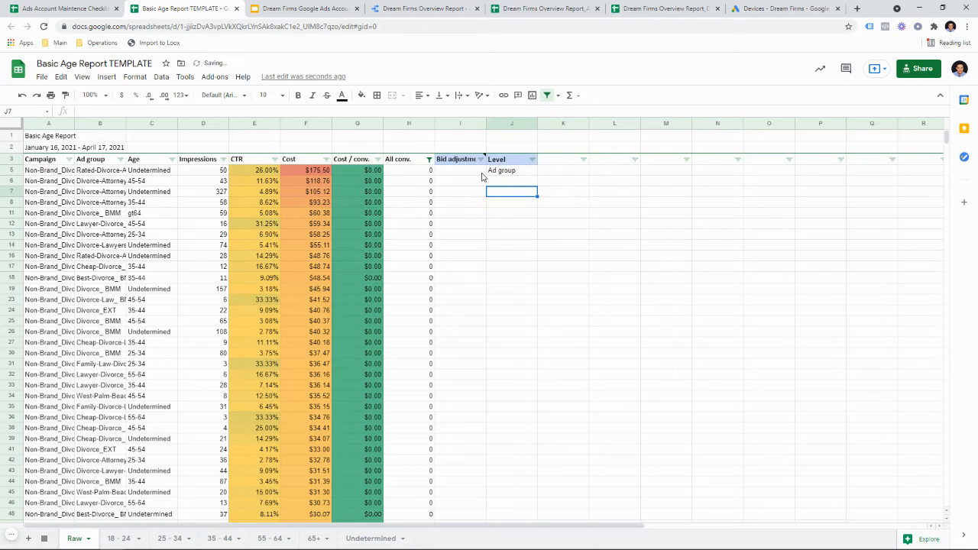
# Copy the Bid adjustment and Level cells into the exported Age sheet starting at I1, closing the other exported report sheet on the way
pyautogui.moveTo(462, 163); pyautogui.dragTo(512, 175)
pyautogui.hotkey('ctrl', 'c')
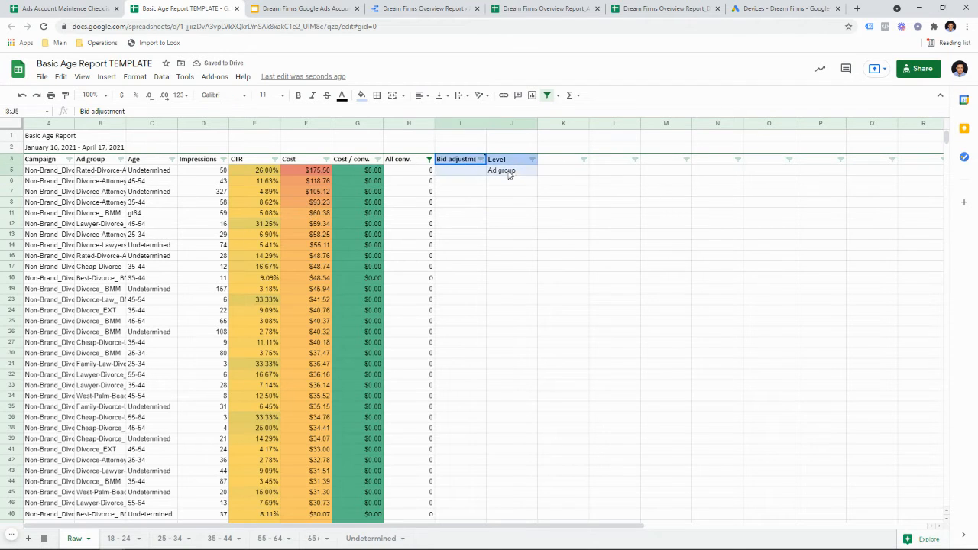
pyautogui.click(90, 7)
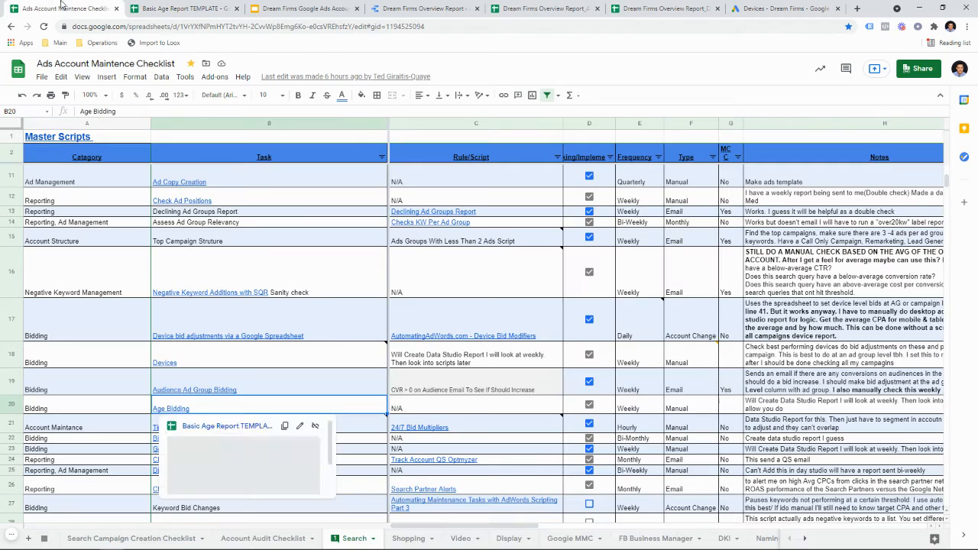
pyautogui.click(515, 5)
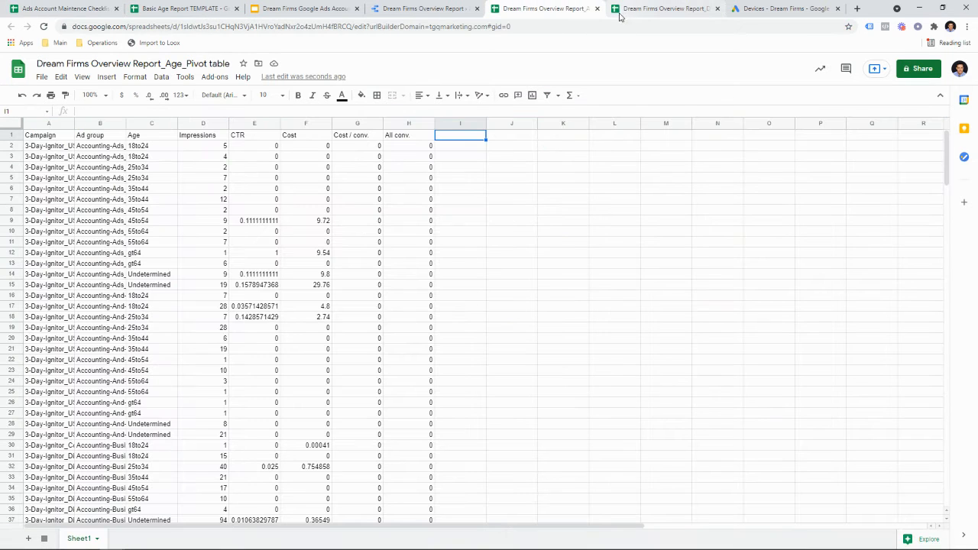
pyautogui.click(717, 8)
pyautogui.hotkey('ctrl', 'v')
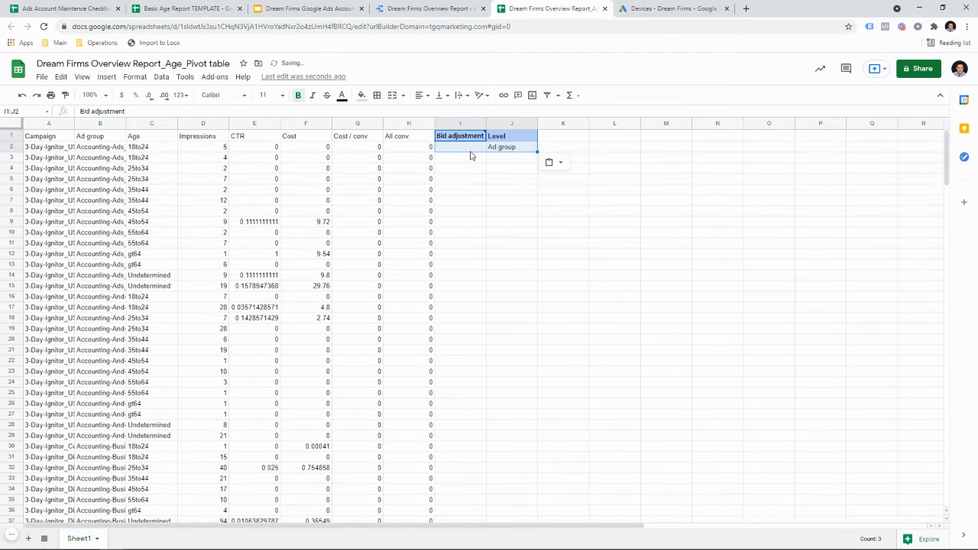
pyautogui.moveTo(501, 123)
pyautogui.mouseDown()
pyautogui.moveTo(456, 120)
pyautogui.moveTo(493, 123)
pyautogui.mouseUp()
pyautogui.click(510, 124)
pyautogui.click(508, 159)
pyautogui.click(506, 124)
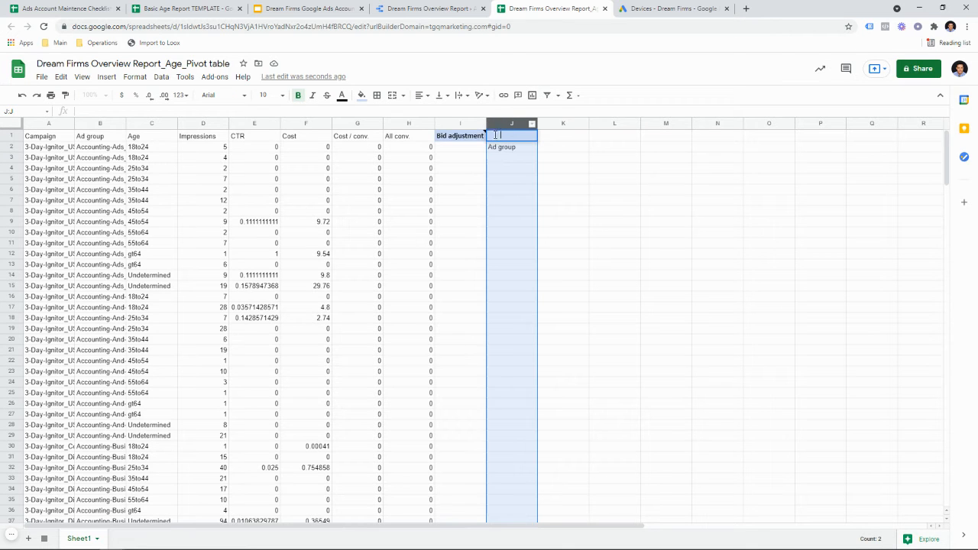
pyautogui.press('Escape')
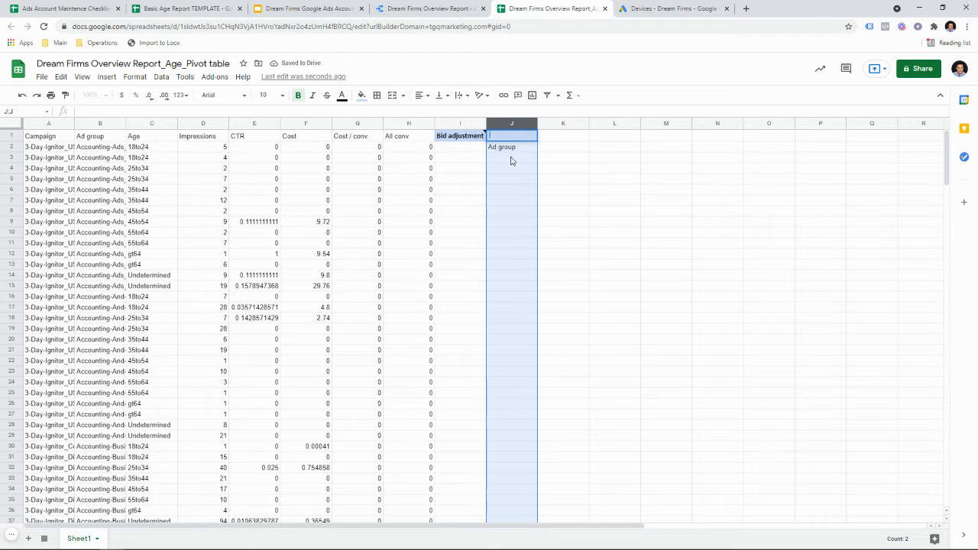
pyautogui.click(552, 176)
# Move the Level column in front of the Bid adjustment column and select its "Ad group" cell
pyautogui.click(512, 123)
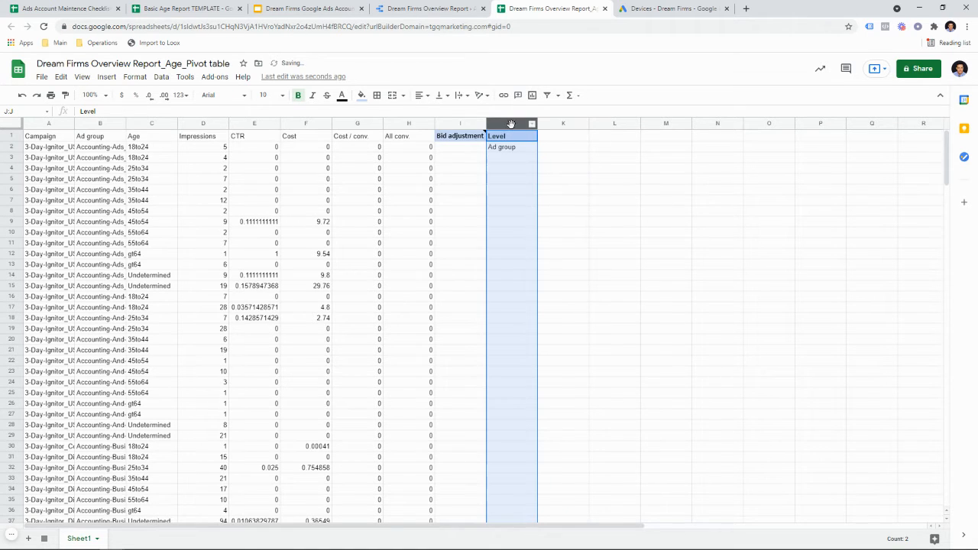
pyautogui.moveTo(509, 122); pyautogui.dragTo(468, 126)
pyautogui.click(470, 151)
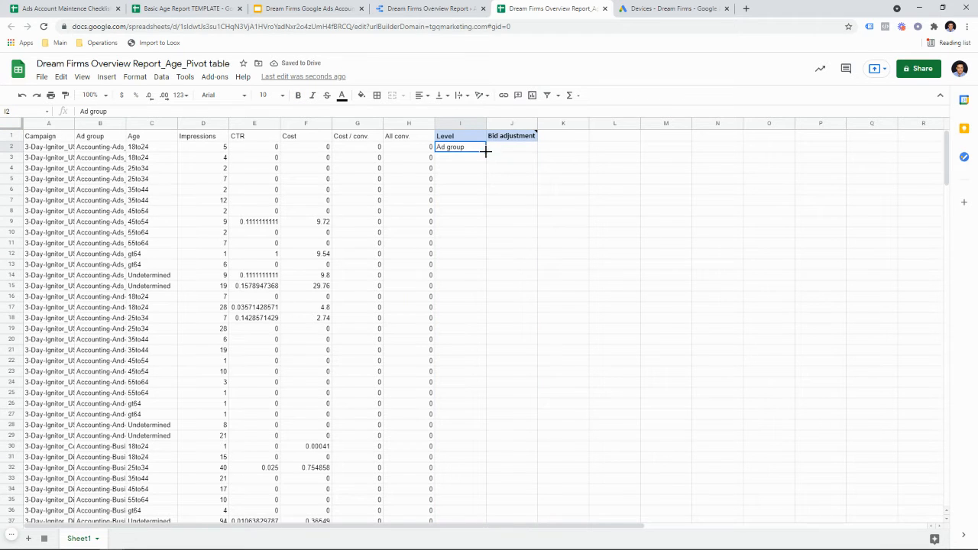
# Fill "Ad group" down the Level column for all data rows
pyautogui.doubleClick(486, 150)
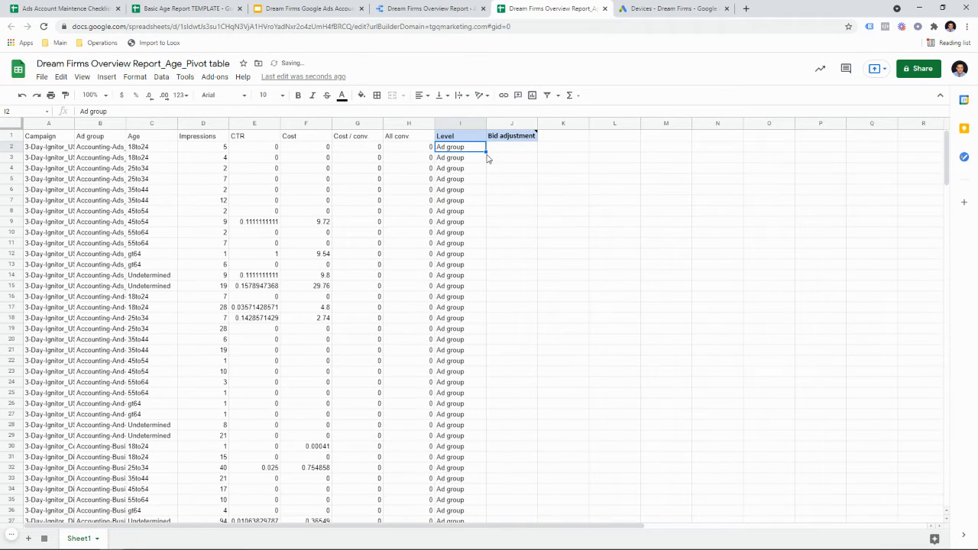
pyautogui.click(509, 150)
pyautogui.click(318, 180)
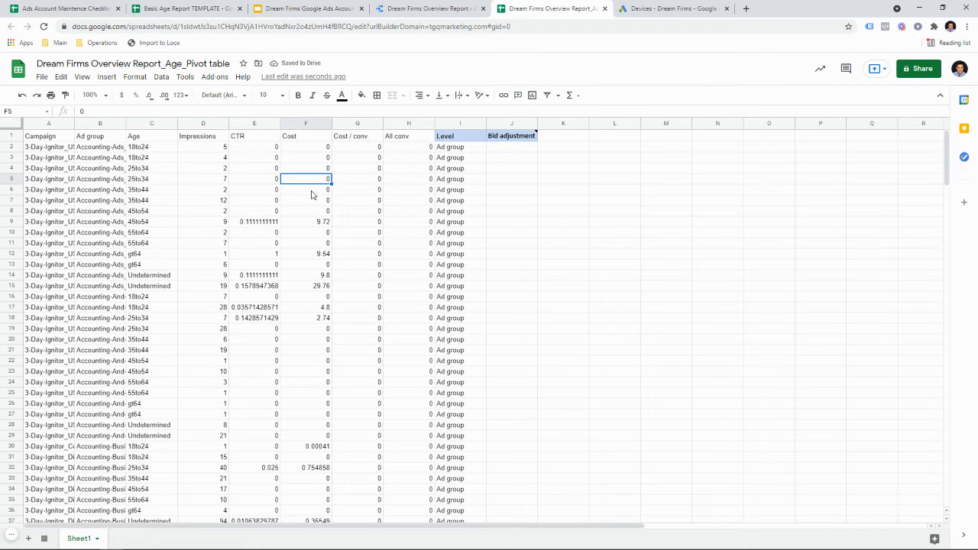
# Sort the whole data range by Cost in Z → A order, treating the first row as a header
pyautogui.hotkey('ctrl', 'a')
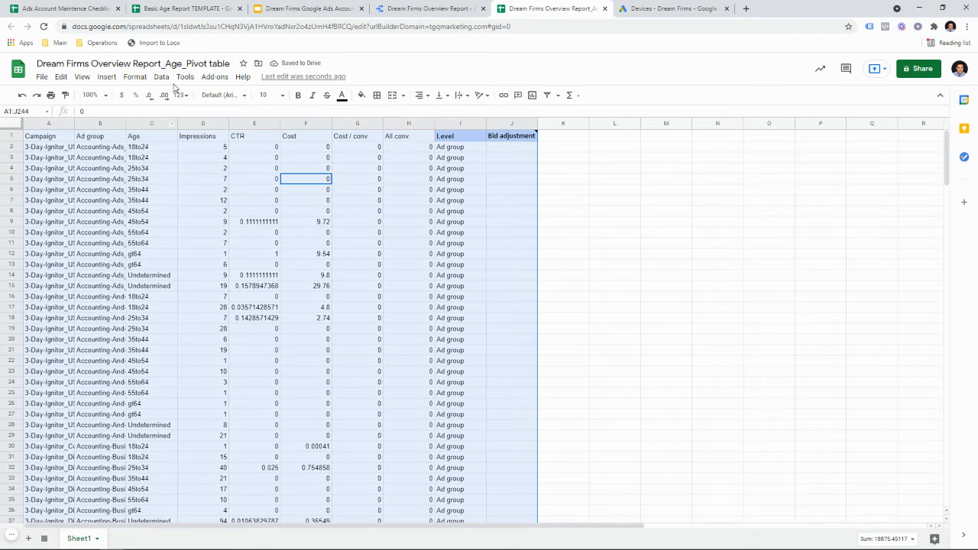
pyautogui.click(161, 77)
pyautogui.click(221, 179)
pyautogui.click(397, 261)
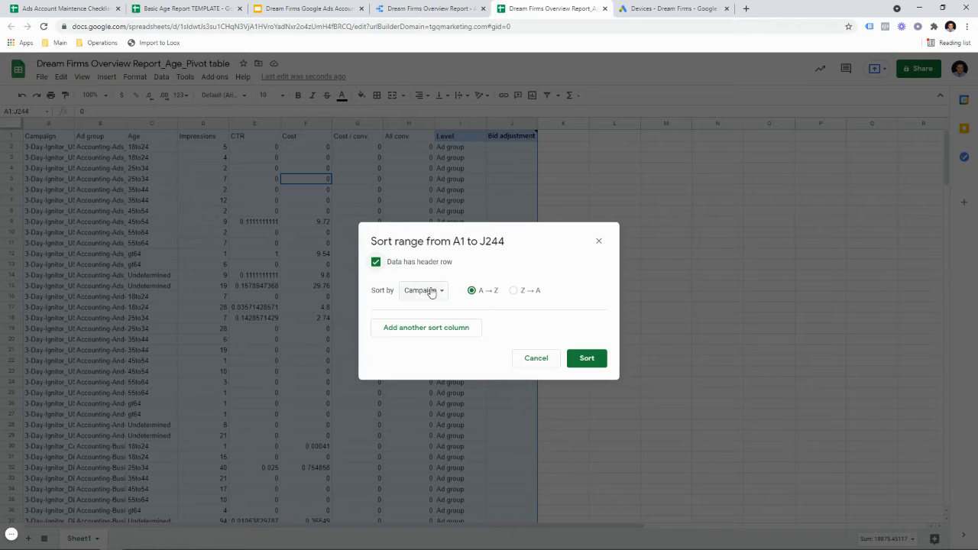
pyautogui.click(428, 289)
pyautogui.click(456, 372)
pyautogui.click(514, 290)
pyautogui.click(587, 359)
pyautogui.click(386, 207)
# Format the Cost column as currency and the CTR column as percent
pyautogui.click(306, 123)
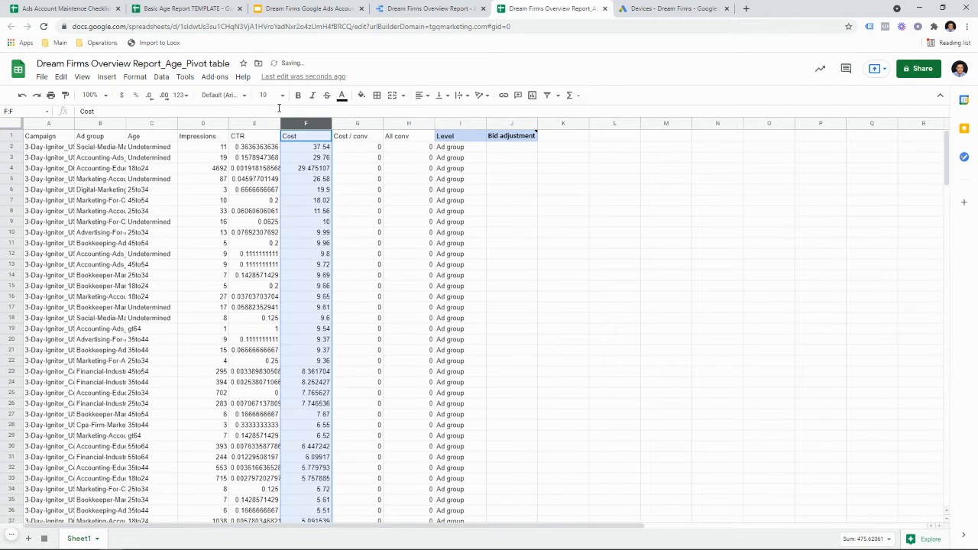
pyautogui.click(121, 96)
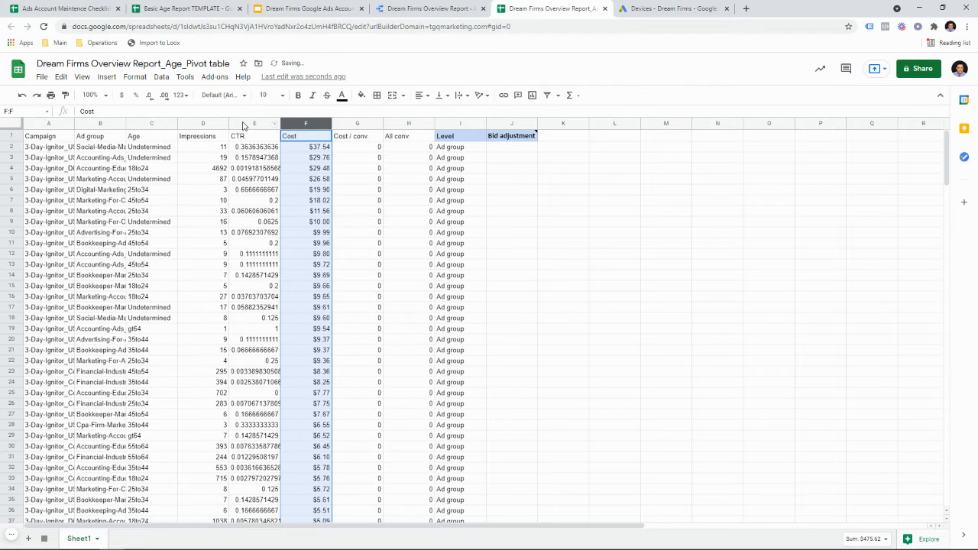
pyautogui.click(254, 123)
pyautogui.click(133, 96)
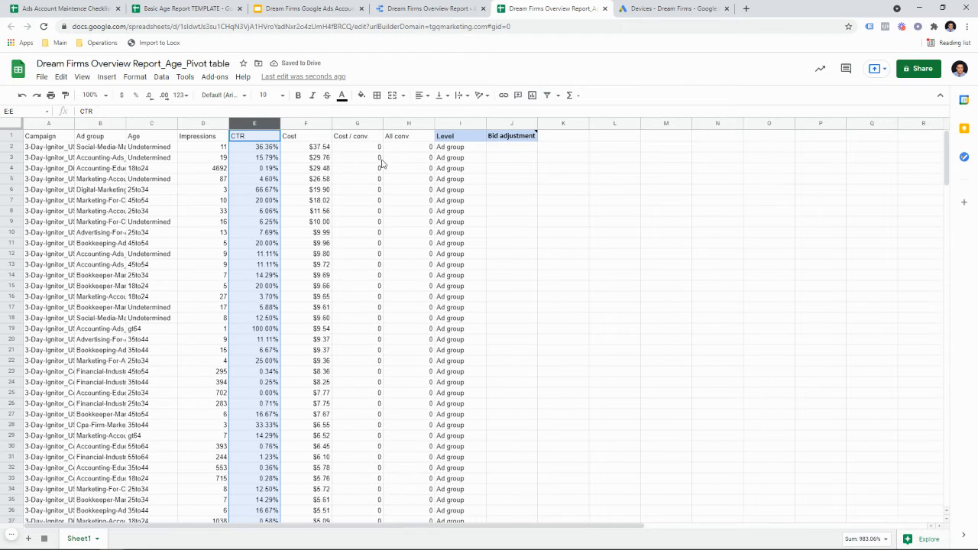
# Enter -5 as the Bid adjustment in J2 and apply it down to J20
pyautogui.click(513, 149)
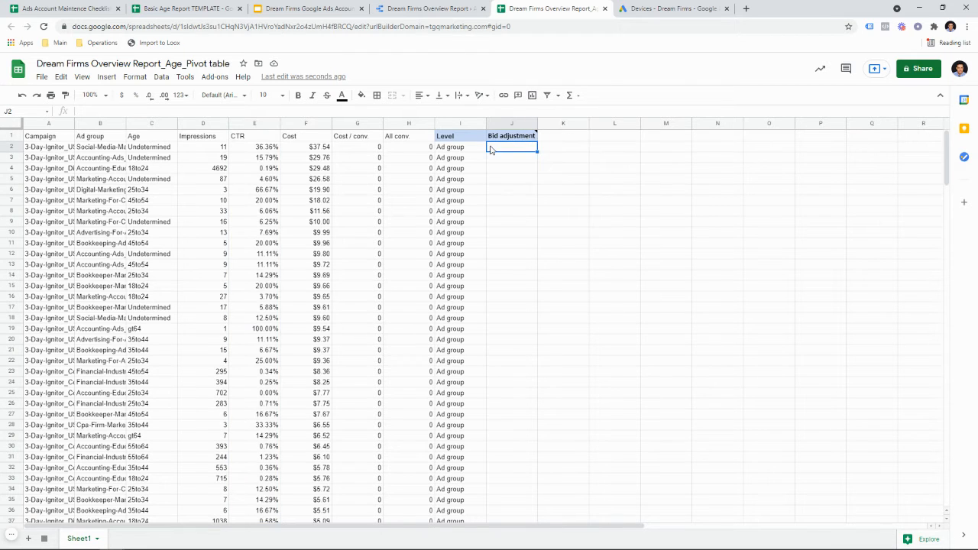
pyautogui.write('-5')
pyautogui.click(514, 191)
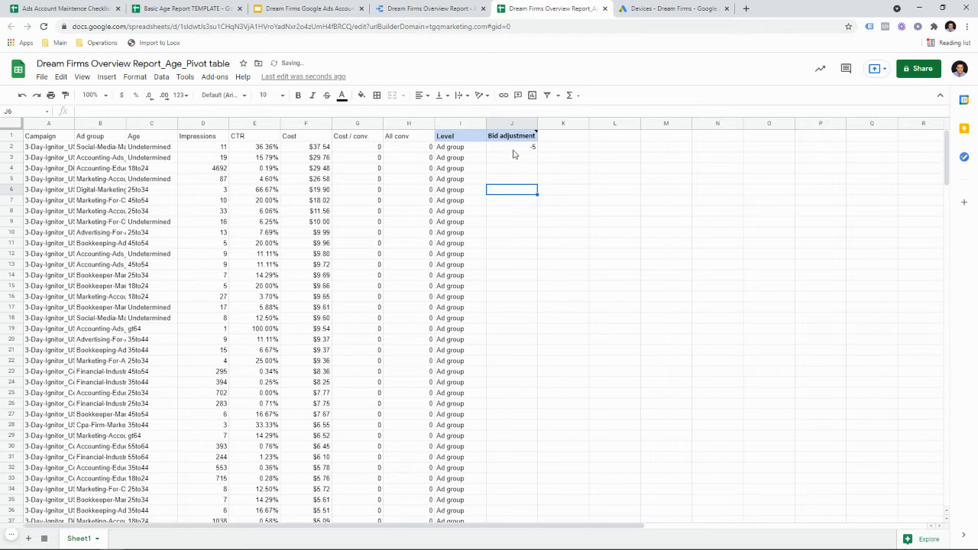
pyautogui.click(531, 149)
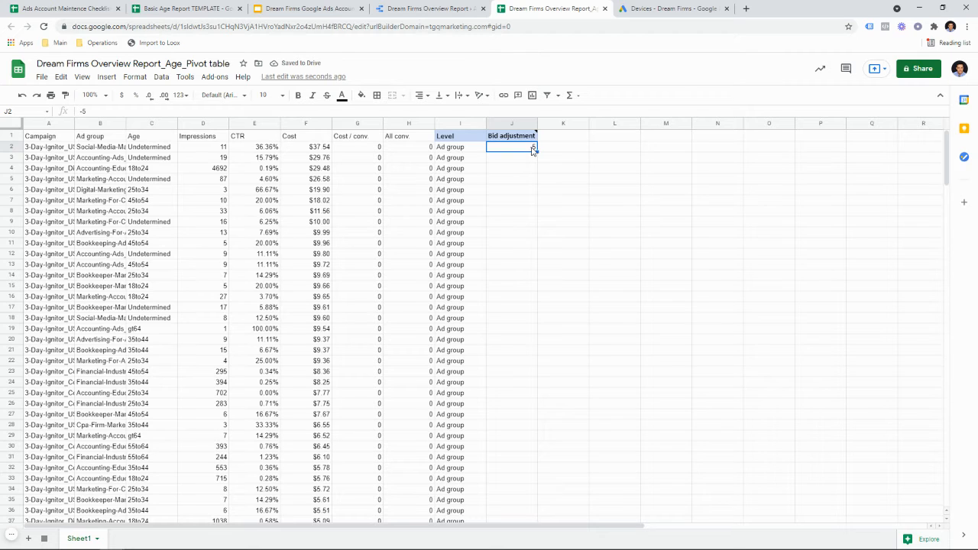
pyautogui.moveTo(534, 150); pyautogui.dragTo(536, 344)
pyautogui.click(528, 149)
pyautogui.write('-5')
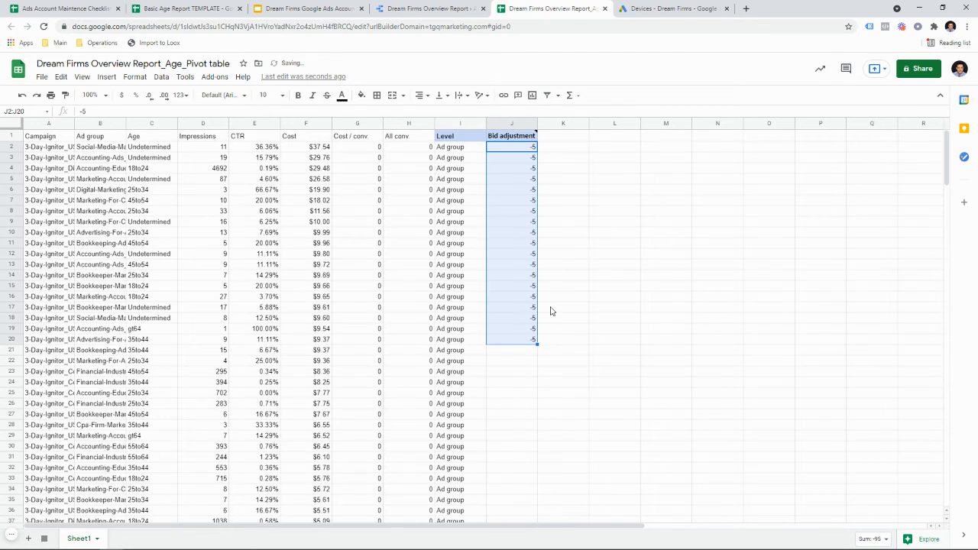
pyautogui.click(578, 298)
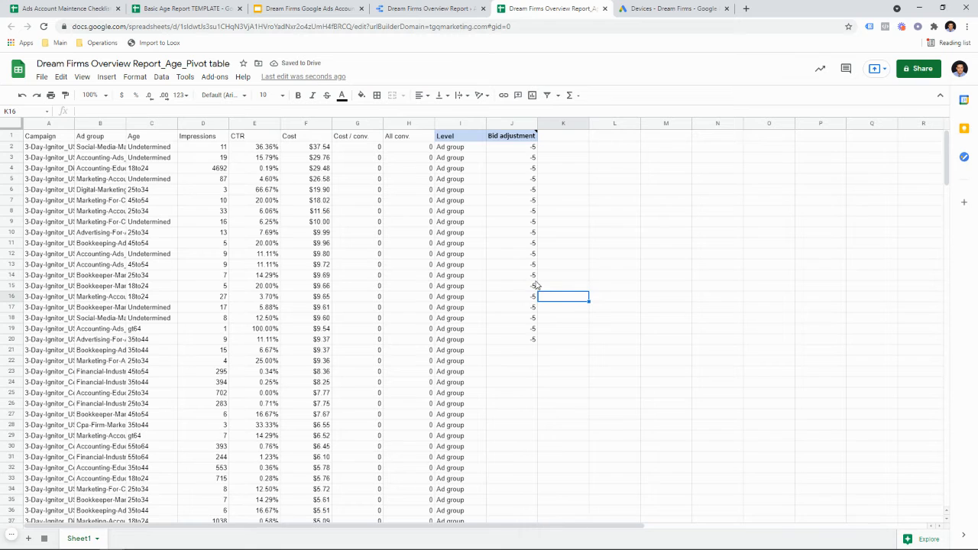
# Copy A1:J20 and paste it into Google Ads Editor's multiple changes for Ages, with the data including campaign and ad group columns
pyautogui.moveTo(64, 141); pyautogui.dragTo(517, 341)
pyautogui.hotkey('ctrl', 'c')
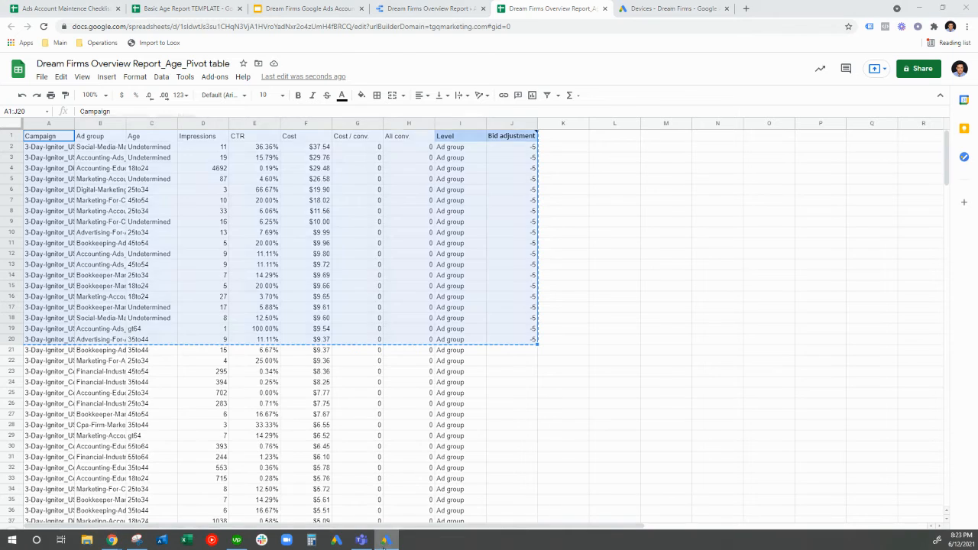
pyautogui.click(386, 541)
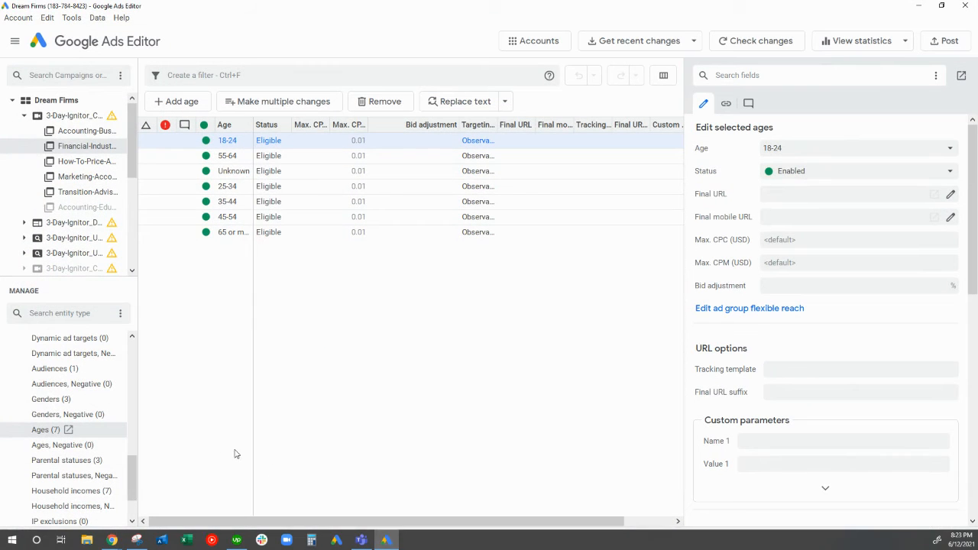
pyautogui.click(266, 107)
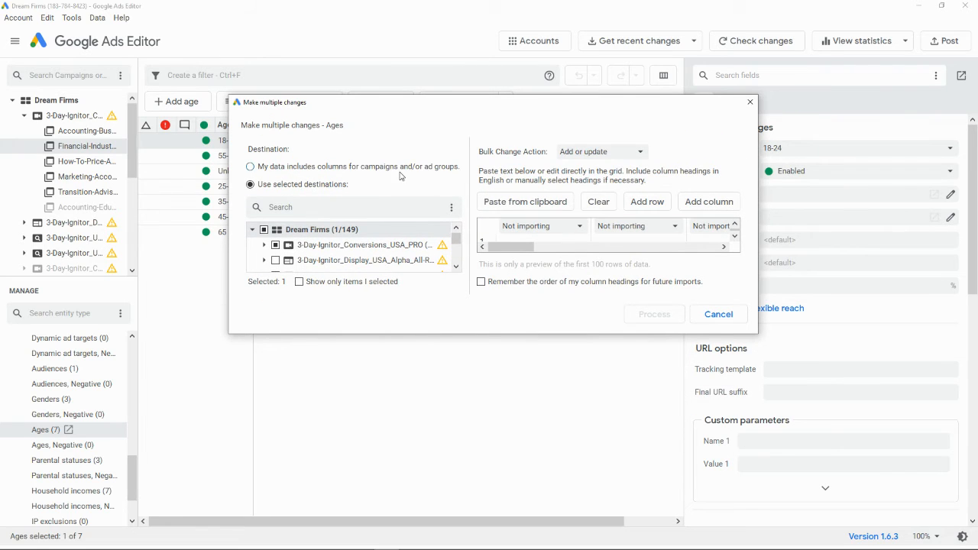
pyautogui.click(399, 170)
pyautogui.click(498, 201)
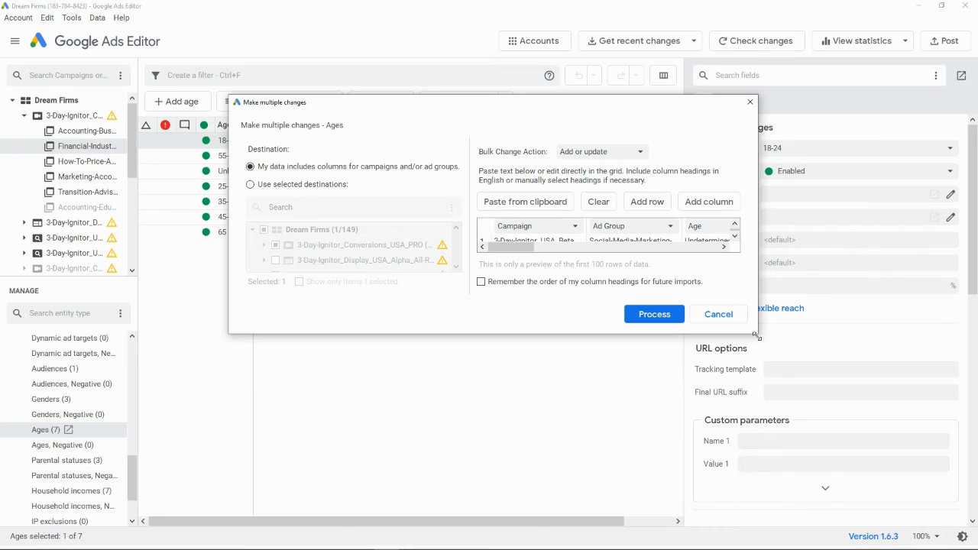
# Check the column mapping of the pasted data, then process the age changes and finish to review them
pyautogui.moveTo(757, 336); pyautogui.dragTo(894, 535)
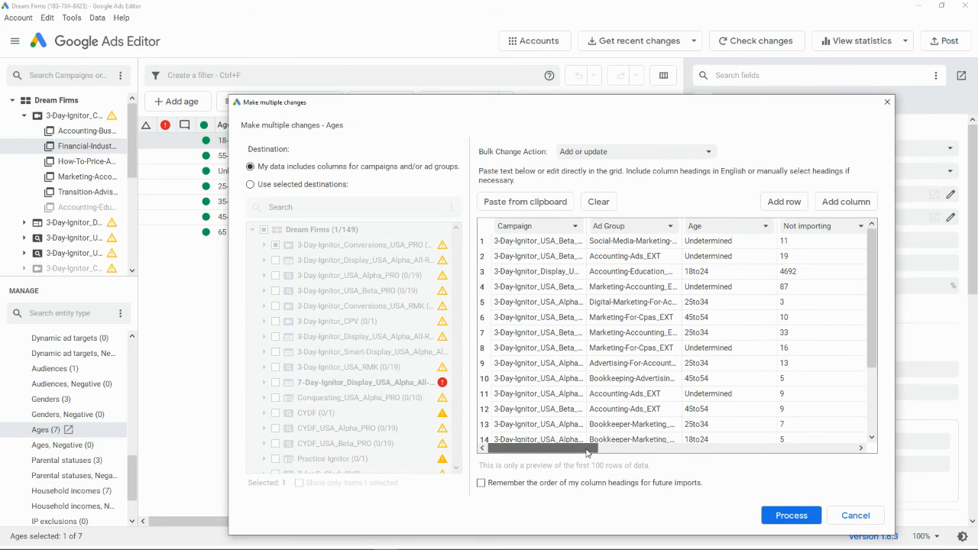
pyautogui.moveTo(594, 452); pyautogui.dragTo(845, 458)
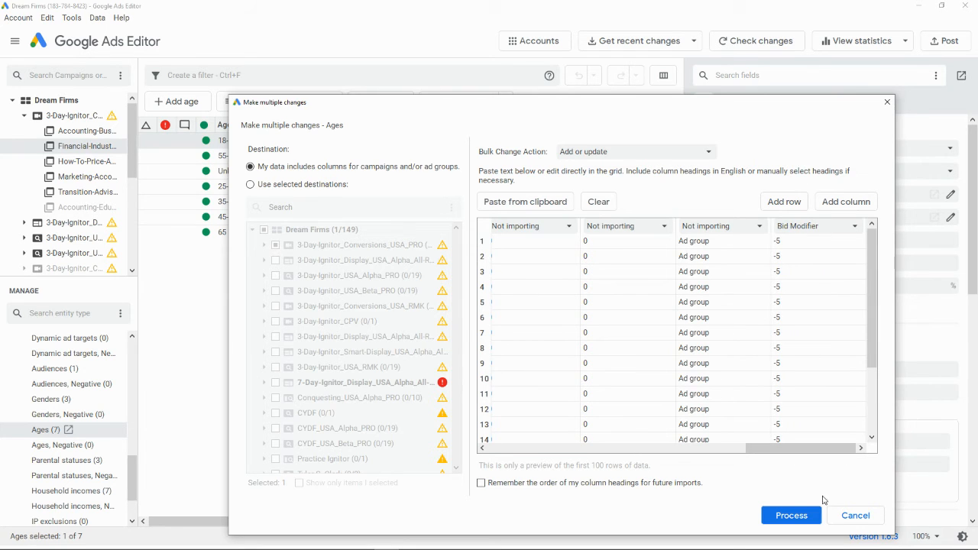
pyautogui.click(816, 513)
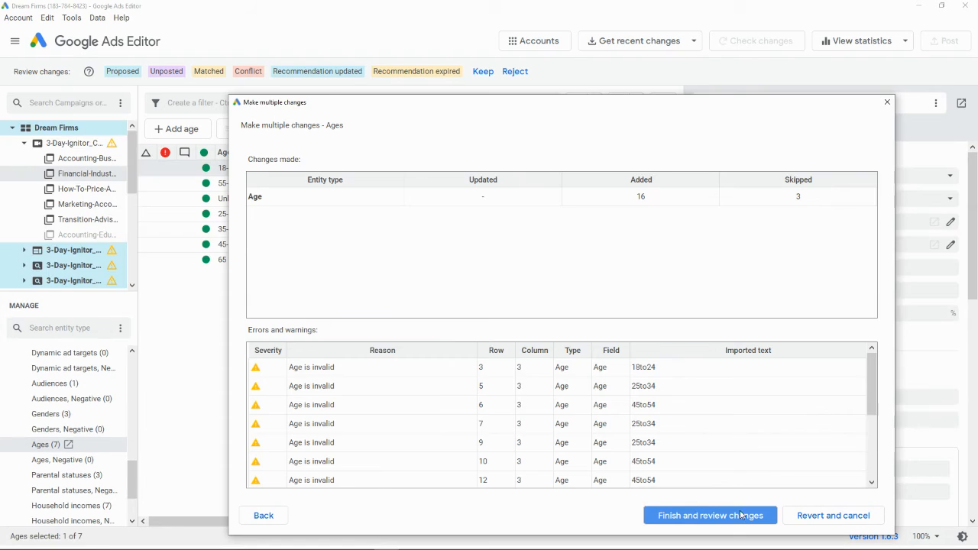
pyautogui.click(740, 516)
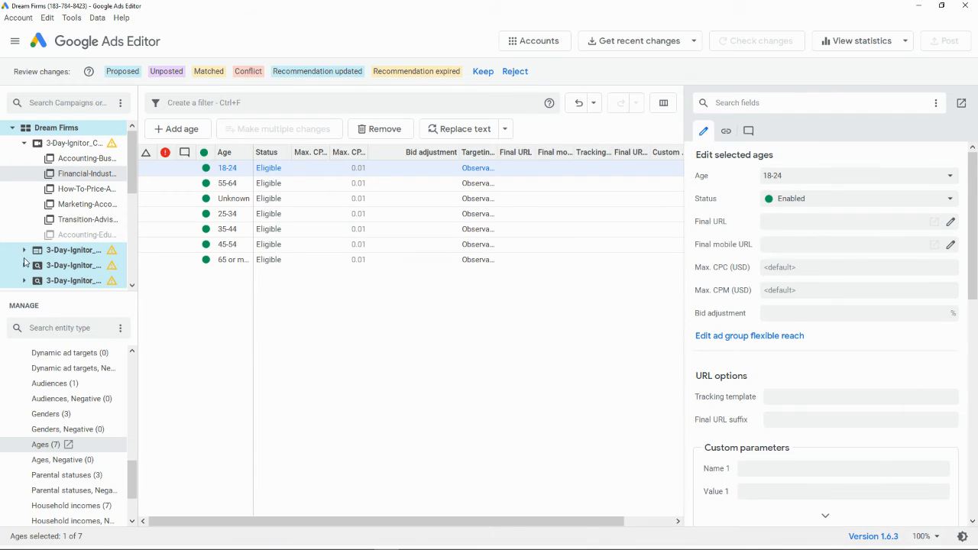
# Review the proposed ages in the highlighted campaigns and ad groups, then keep and post the changes
pyautogui.click(25, 258)
pyautogui.click(71, 281)
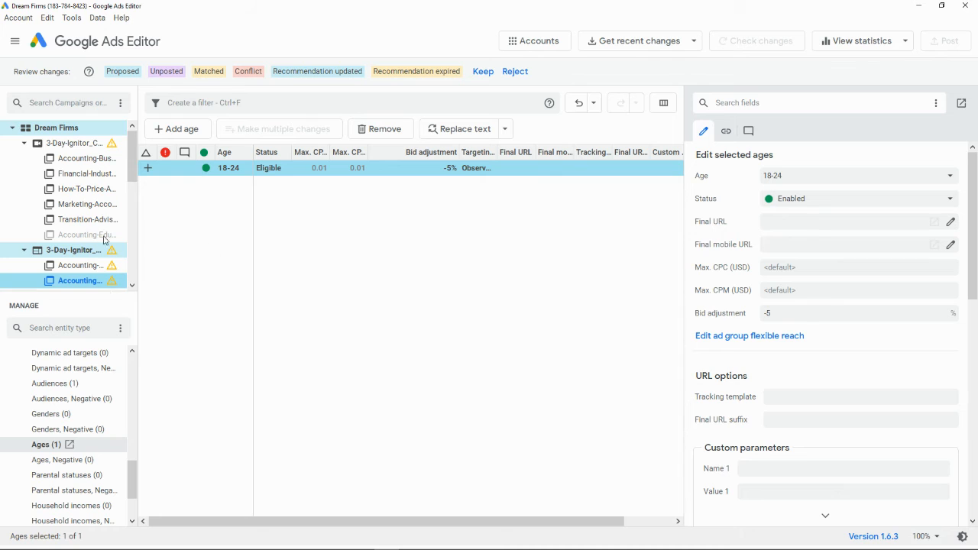
pyautogui.scroll(-2, 104, 229)
pyautogui.click(71, 265)
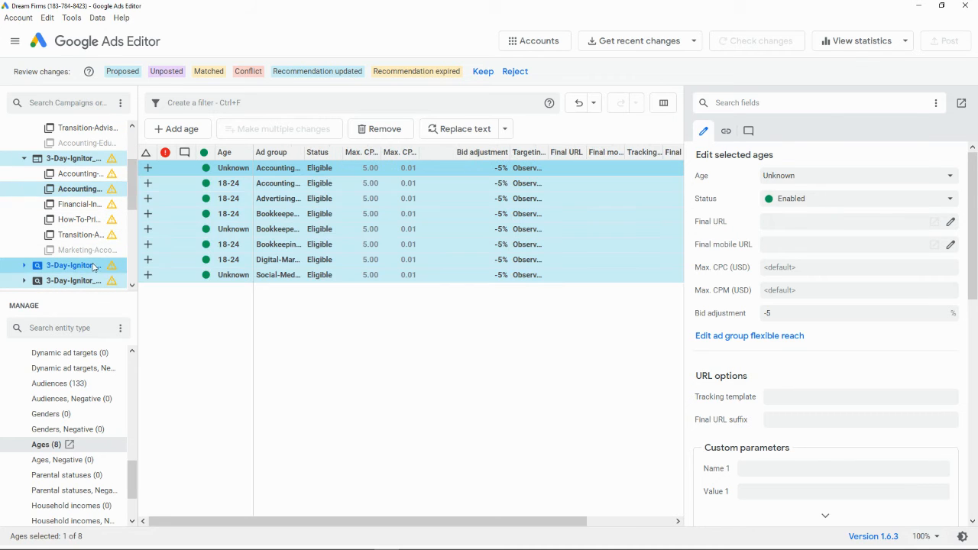
pyautogui.click(24, 266)
pyautogui.click(68, 281)
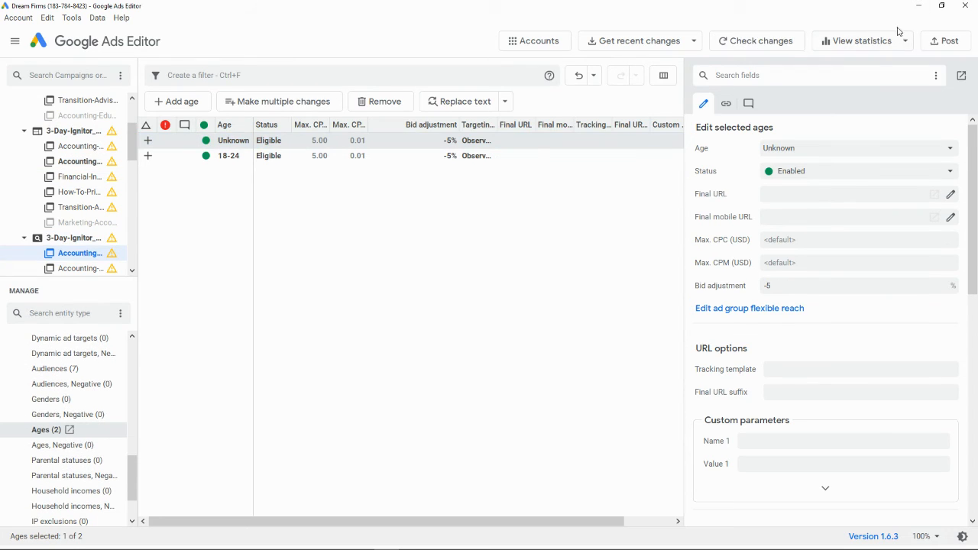
pyautogui.click(933, 45)
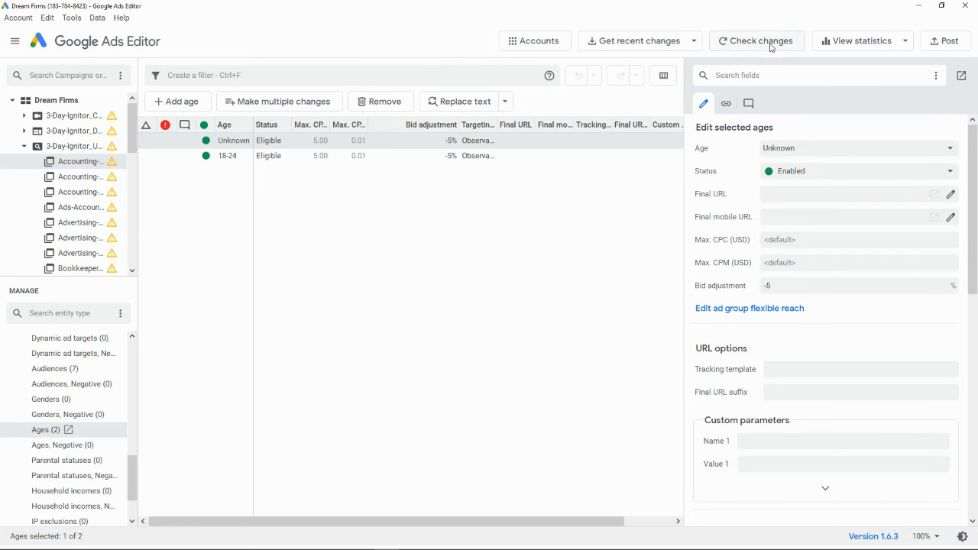
# Back in the exported Age sheet, set link sharing to "Anyone with the link" and copy the link
pyautogui.click(919, 6)
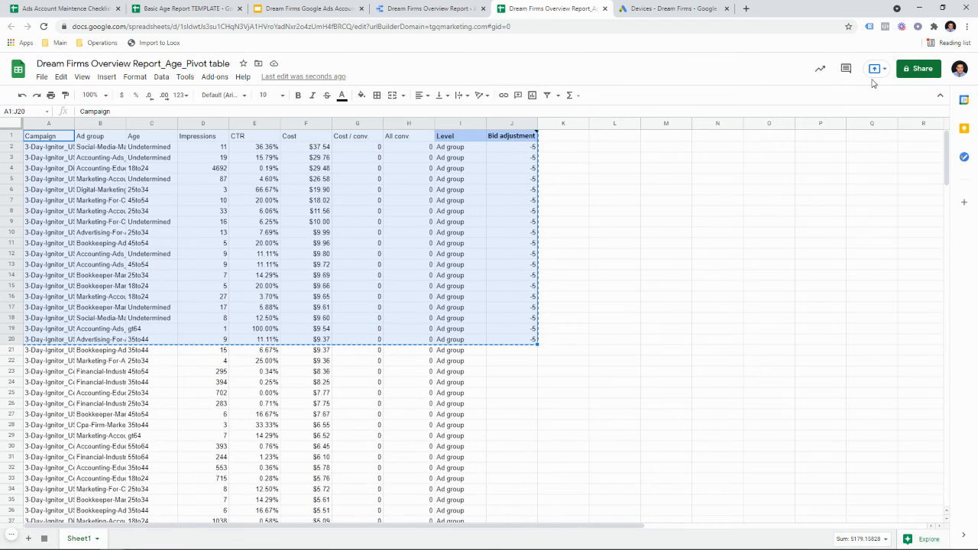
pyautogui.click(902, 73)
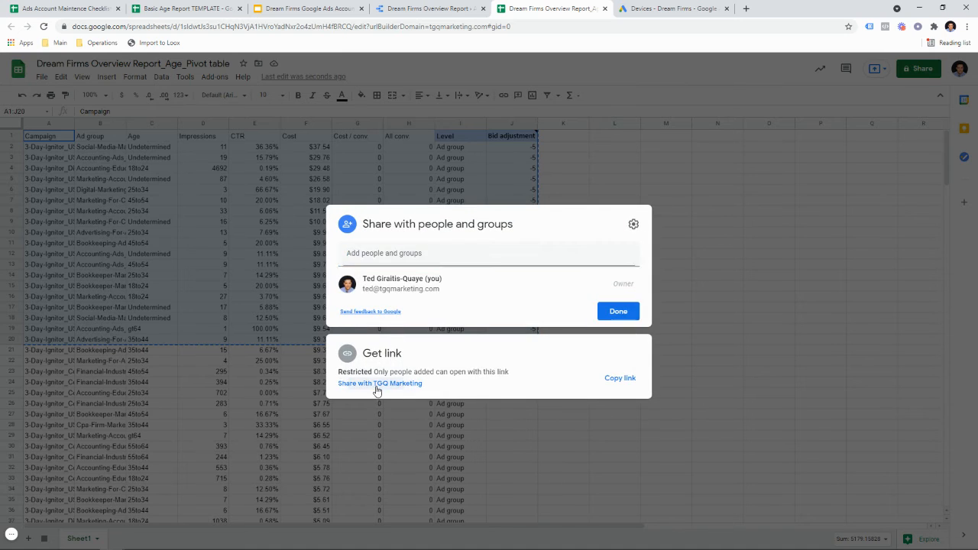
pyautogui.click(377, 390)
pyautogui.click(393, 344)
pyautogui.click(400, 430)
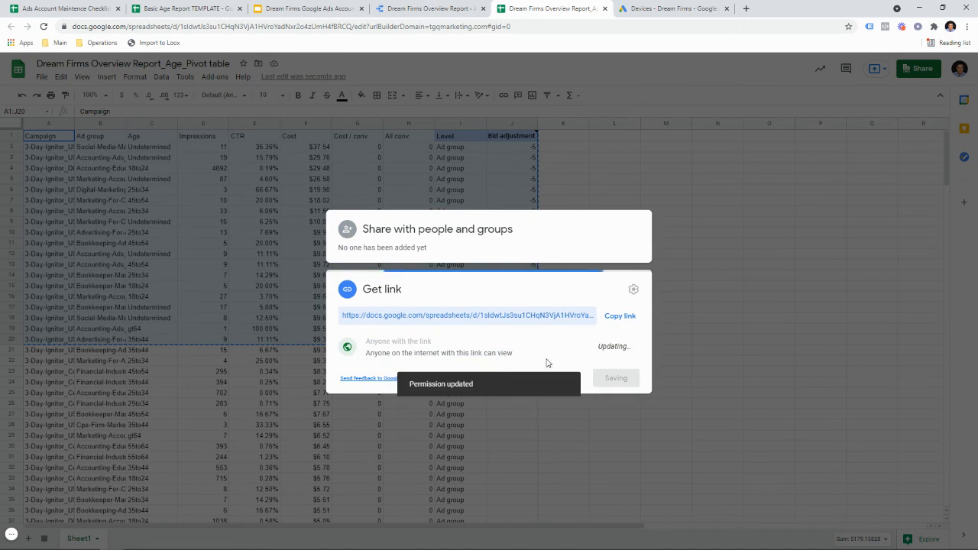
pyautogui.click(619, 315)
# Replace the link behind "Age Analysis" on the audit's Age slide with the copied sheet link
pyautogui.click(306, 8)
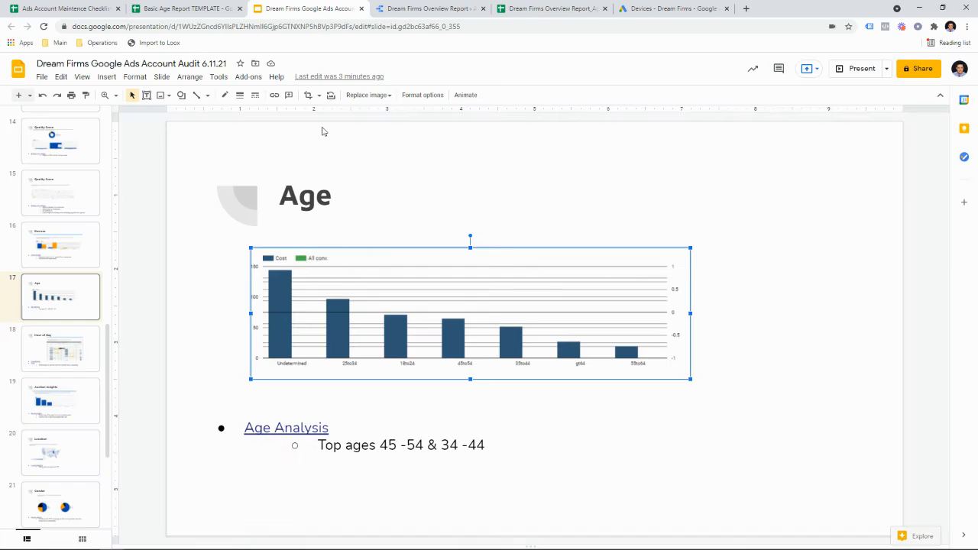
pyautogui.click(283, 427)
pyautogui.hotkey('ctrl', 'k')
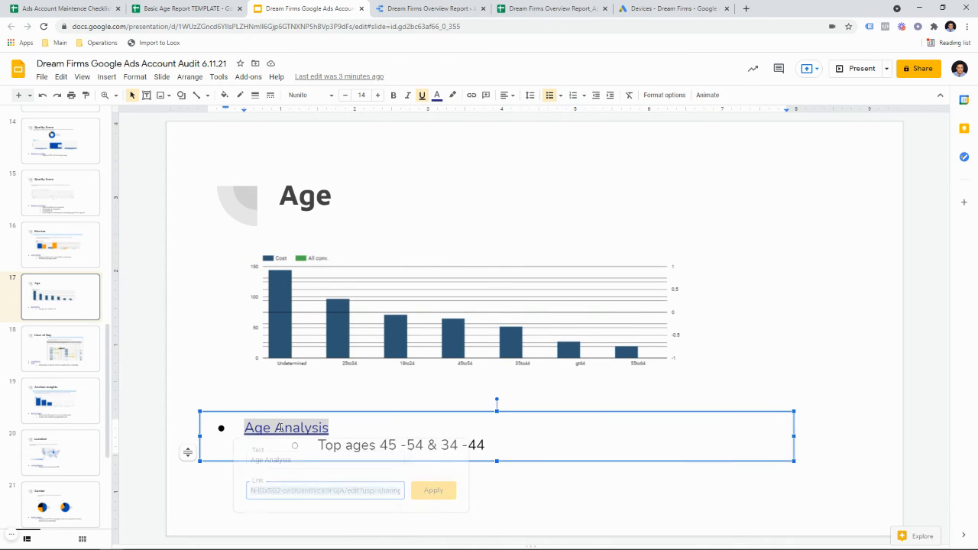
pyautogui.hotkey('ctrl', 'v')
pyautogui.click(433, 490)
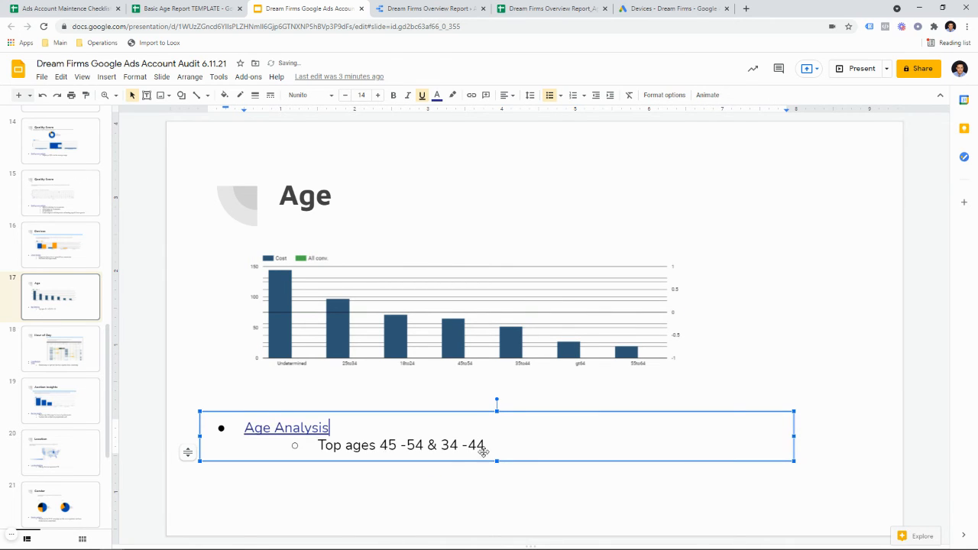
# Replace the sub-bullet under Age Analysis with "Undertermind has a majority of spend"
pyautogui.moveTo(493, 445); pyautogui.dragTo(315, 448)
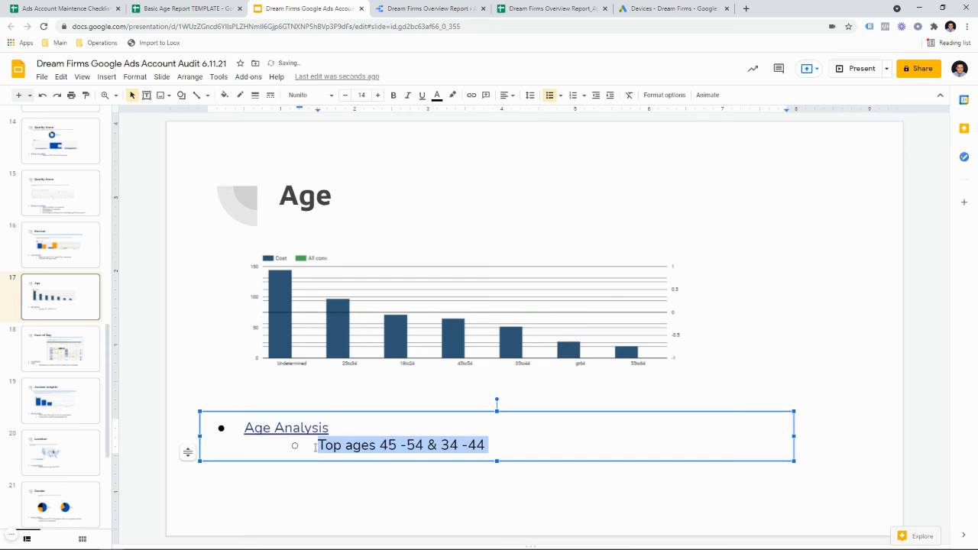
pyautogui.press('BackSpace')
pyautogui.write('Underterm')
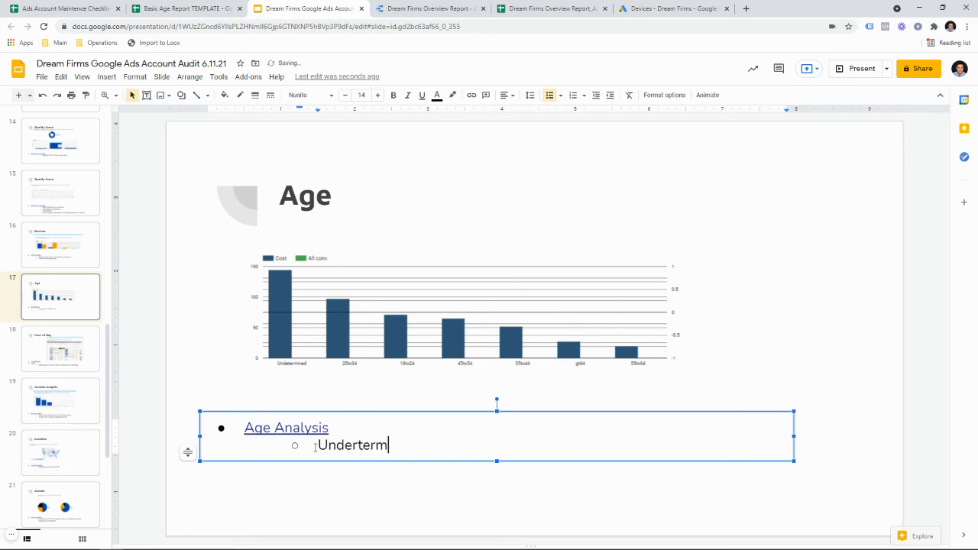
pyautogui.write('ind has a maj')
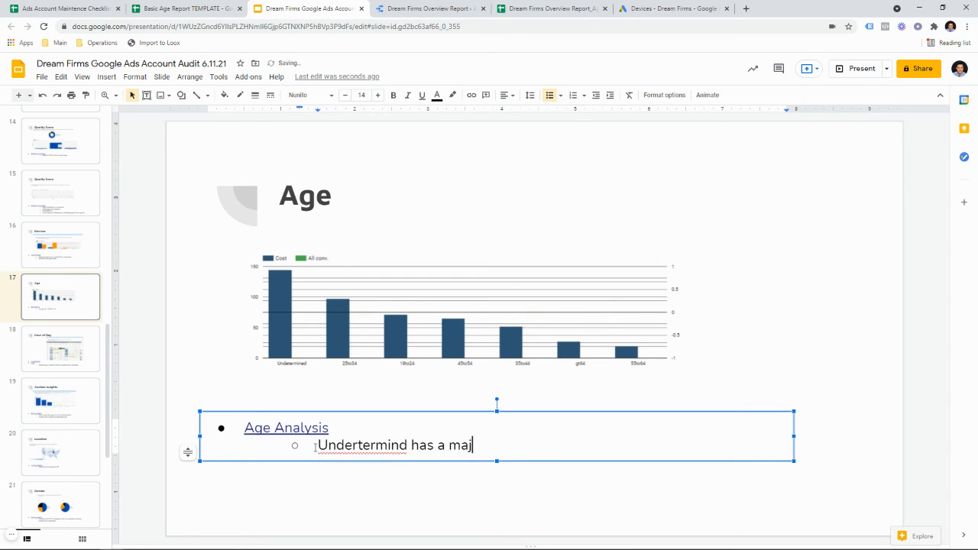
pyautogui.write('ority of spend')
# Add a second sub-bullet beginning "Performed bid adjustments on this possibl" under Age Analysis
pyautogui.press('Return')
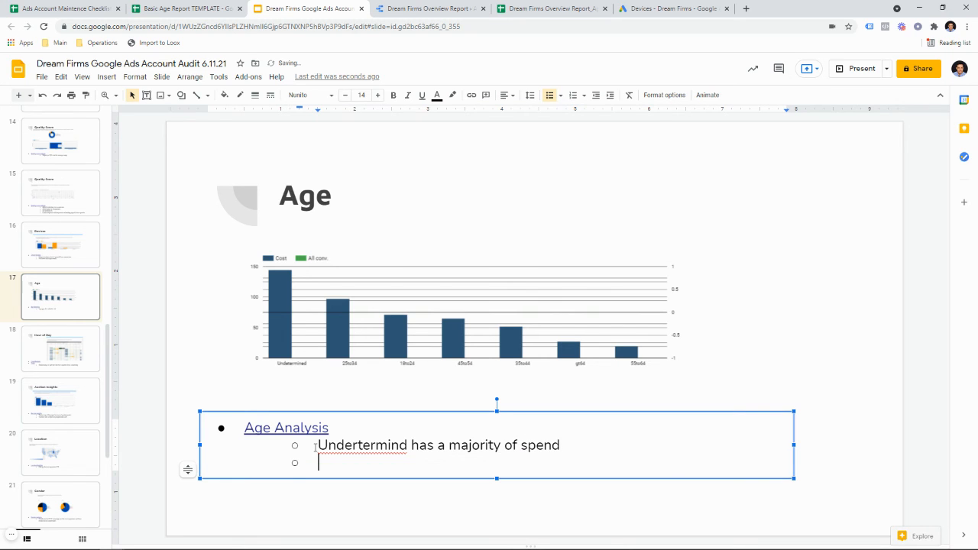
pyautogui.write('Performed bi')
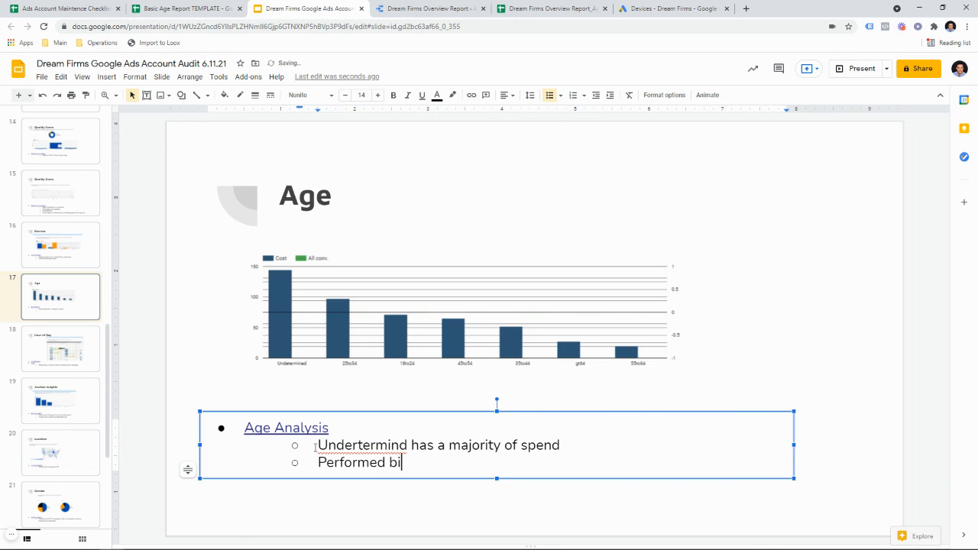
pyautogui.write('ddadjsutme')
pyautogui.write('nts on thsi')
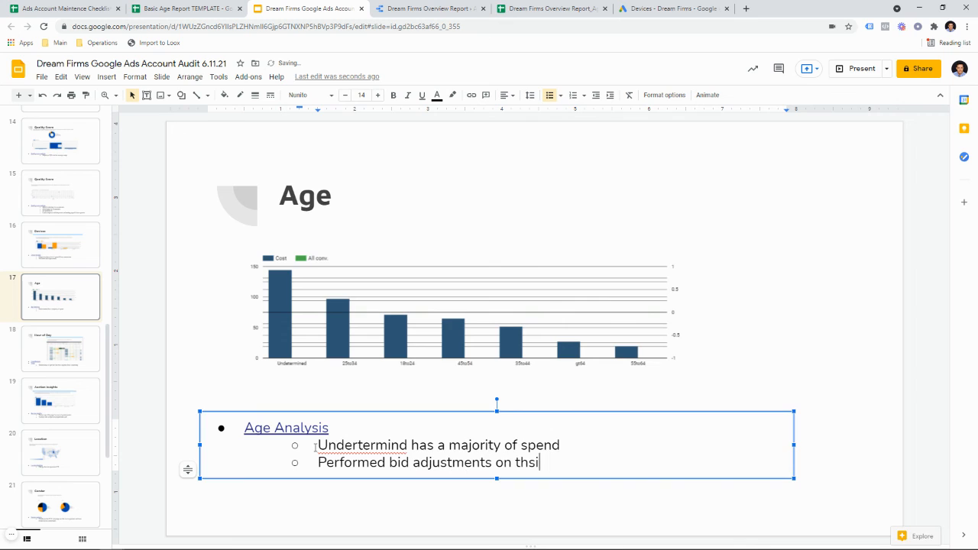
pyautogui.press('BackSpace')
pyautogui.press('BackSpace')
pyautogui.write('is possibl')
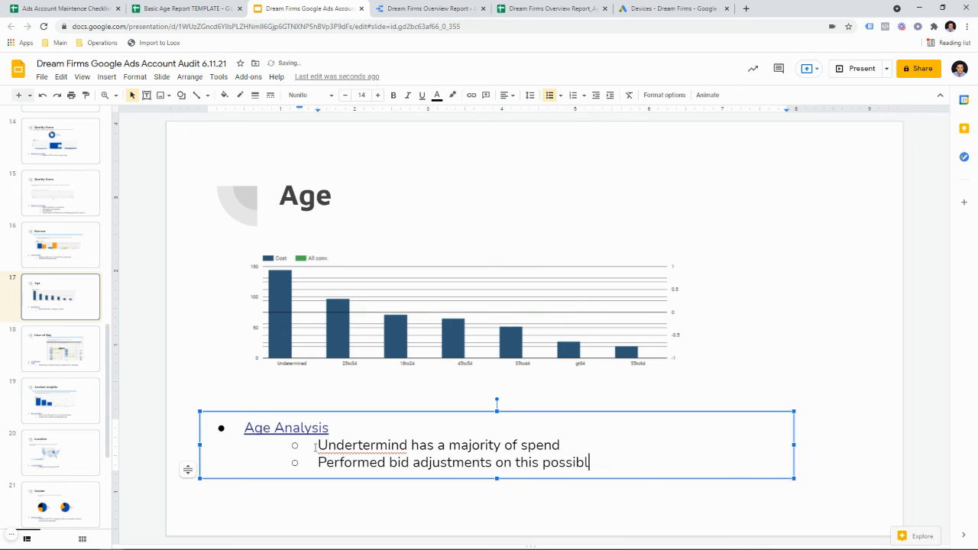